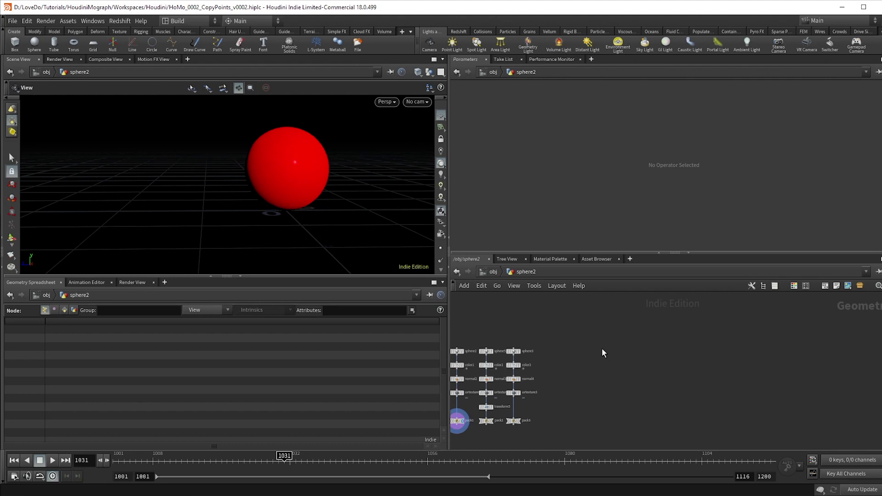
# Add a Sphere node with primitive type Polygon and display it in the viewport
pyautogui.press('Tab')
pyautogui.write('add')
pyautogui.press('Return')
pyautogui.click(628, 349)
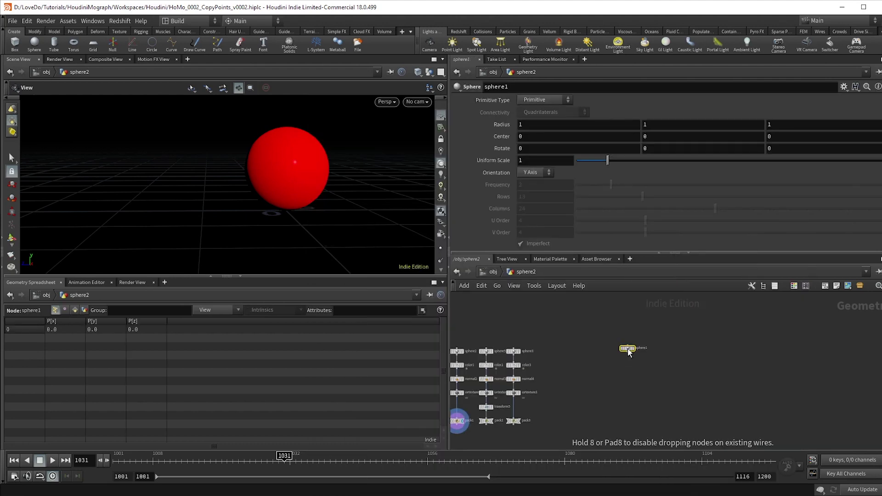
pyautogui.click(533, 100)
pyautogui.click(533, 111)
pyautogui.press('f')
pyautogui.click(628, 320)
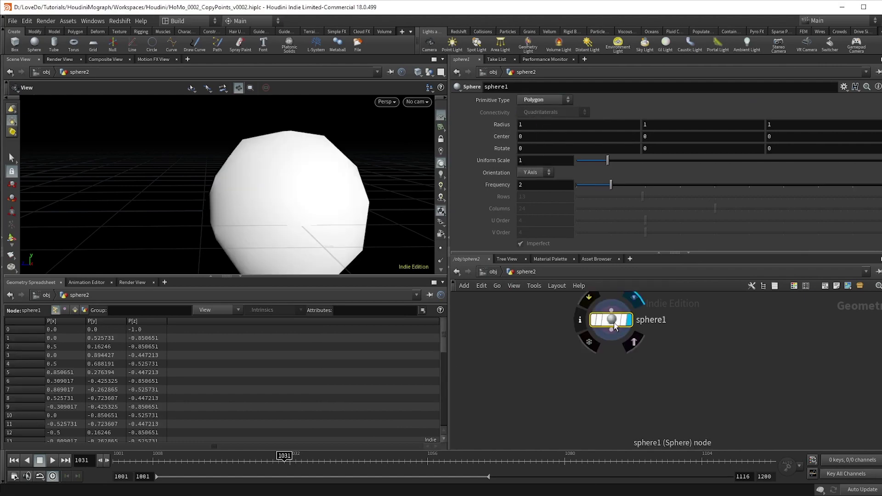
# Append a Scatter node set to 106 points with 30 relax iterations, showing only the points
pyautogui.click(616, 335)
pyautogui.write('scatter')
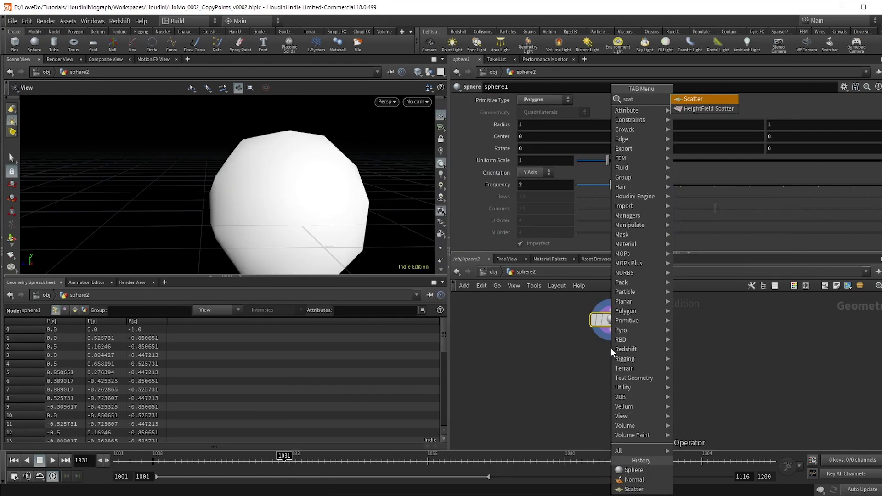
pyautogui.press('Return')
pyautogui.click(633, 339)
pyautogui.moveTo(711, 138)
pyautogui.mouseDown()
pyautogui.moveTo(702, 141)
pyautogui.moveTo(723, 143)
pyautogui.mouseUp()
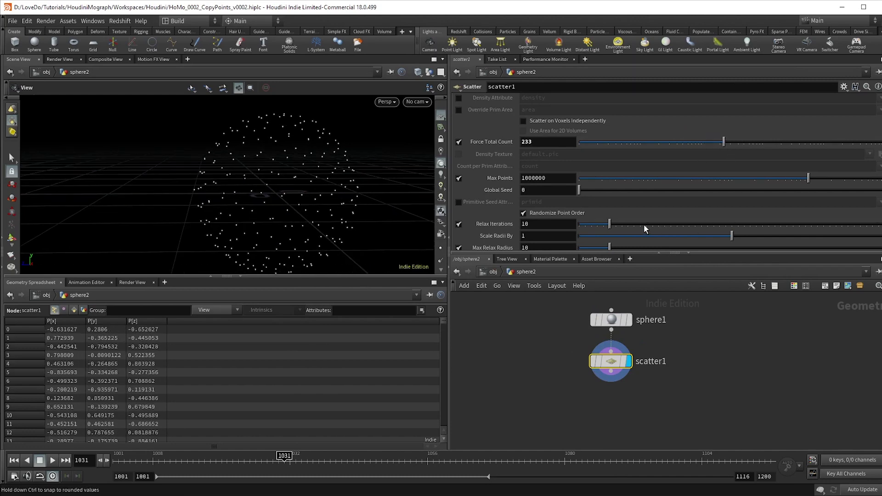
pyautogui.moveTo(644, 226); pyautogui.dragTo(674, 225)
pyautogui.moveTo(628, 143); pyautogui.dragTo(703, 143)
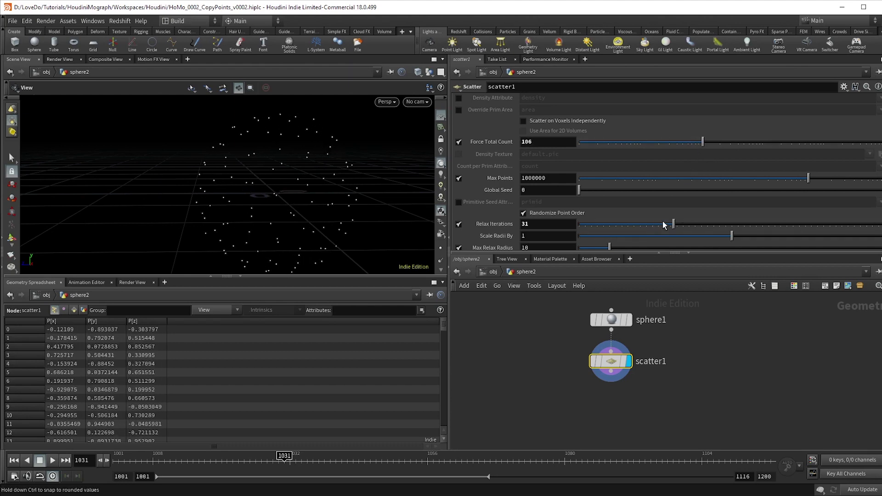
pyautogui.moveTo(664, 225); pyautogui.dragTo(620, 229)
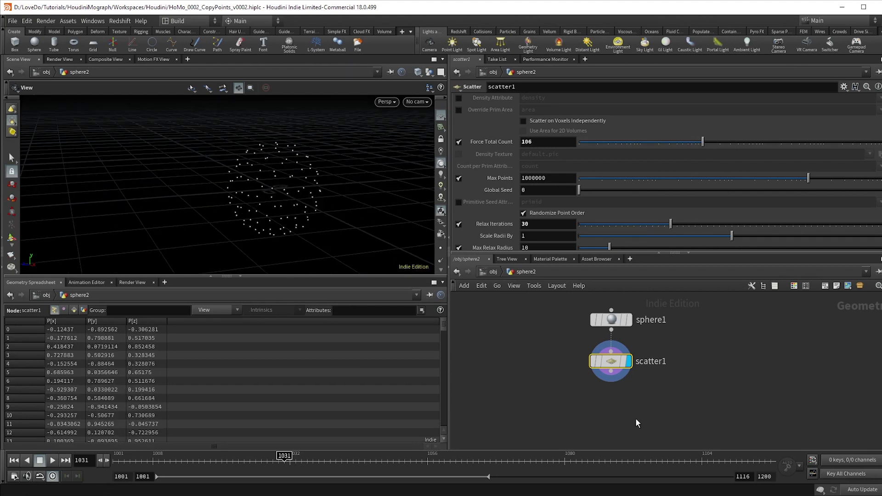
pyautogui.scroll(2, 666, 344)
# Insert a Normal node on the sphere-to-scatter wire and lay out the nodes in a column
pyautogui.press('Tab')
pyautogui.write('normal')
pyautogui.press('Return')
pyautogui.click(665, 355)
pyautogui.press('l')
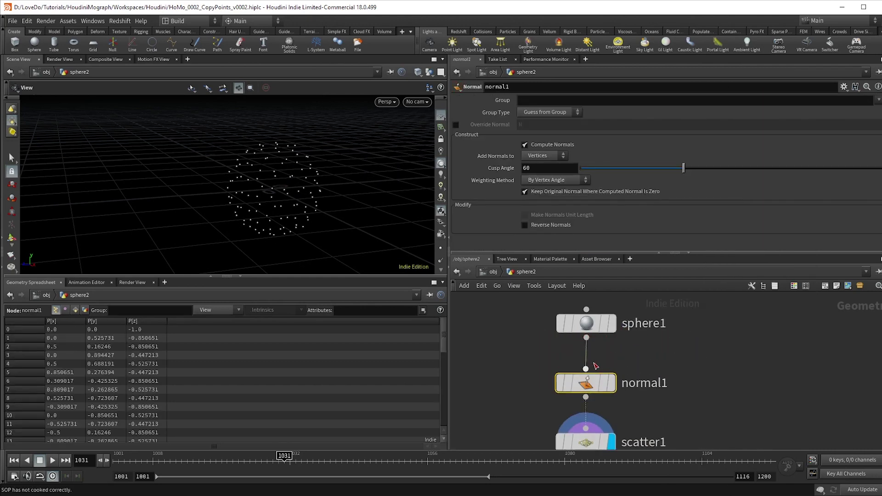
pyautogui.click(613, 383)
# Turn on viewport normals, set Add Normals to Points, and display scatter1
pyautogui.click(439, 263)
pyautogui.moveTo(300, 166); pyautogui.dragTo(262, 182)
pyautogui.click(549, 167)
pyautogui.scroll(-2, 658, 380)
pyautogui.scroll(3, 626, 399)
pyautogui.click(624, 396)
pyautogui.scroll(-2, 580, 386)
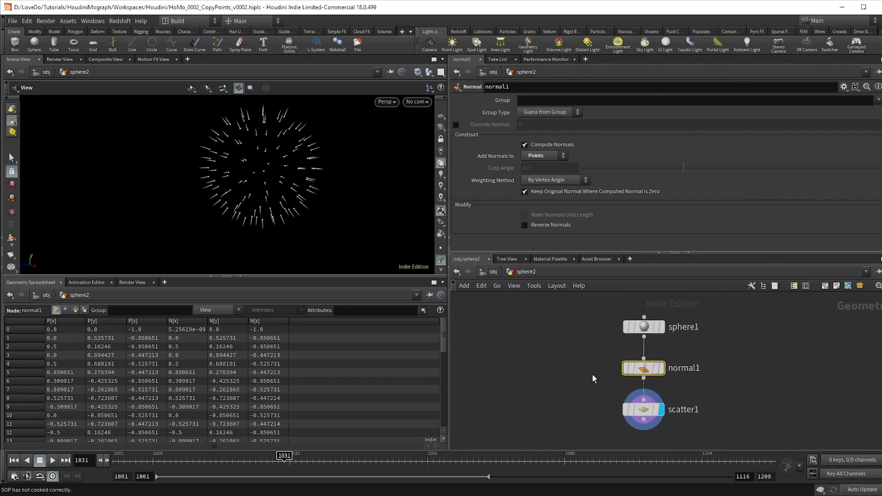
# Display pack1's red packed sphere and check the node info for uvtexture1 and pack1
pyautogui.scroll(-2, 663, 368)
pyautogui.scroll(3, 694, 396)
pyautogui.click(694, 386)
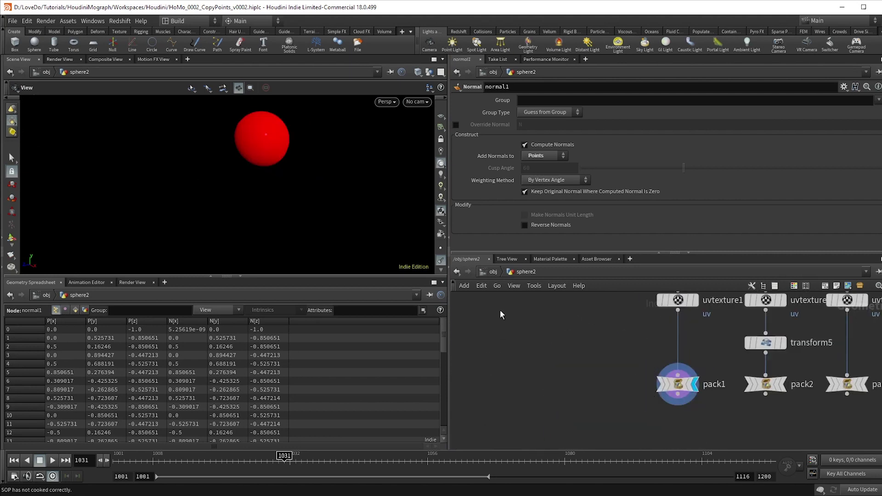
pyautogui.moveTo(703, 296); pyautogui.dragTo(605, 282, button='middle')
pyautogui.moveTo(620, 418); pyautogui.dragTo(561, 326, button='middle')
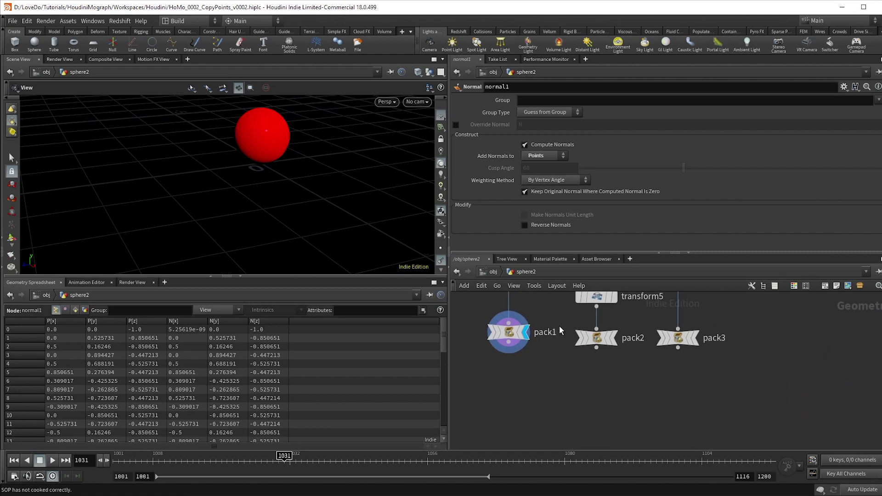
pyautogui.scroll(-5, 515, 374)
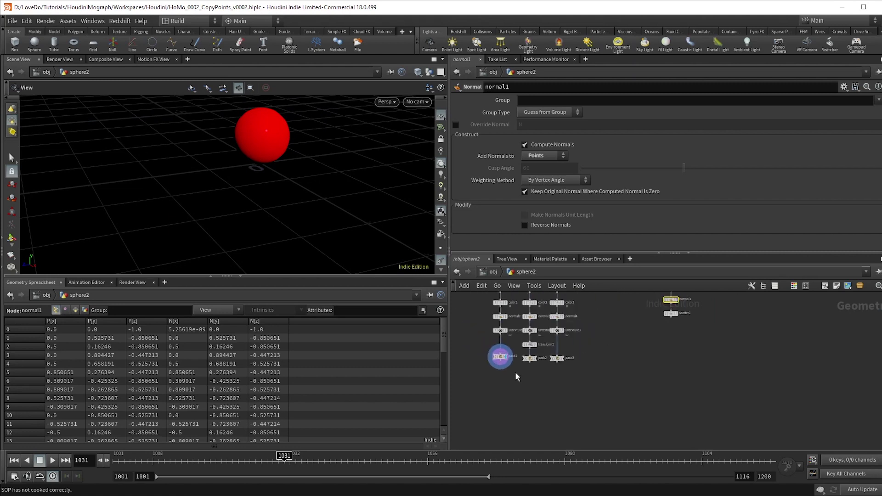
pyautogui.scroll(4, 505, 369)
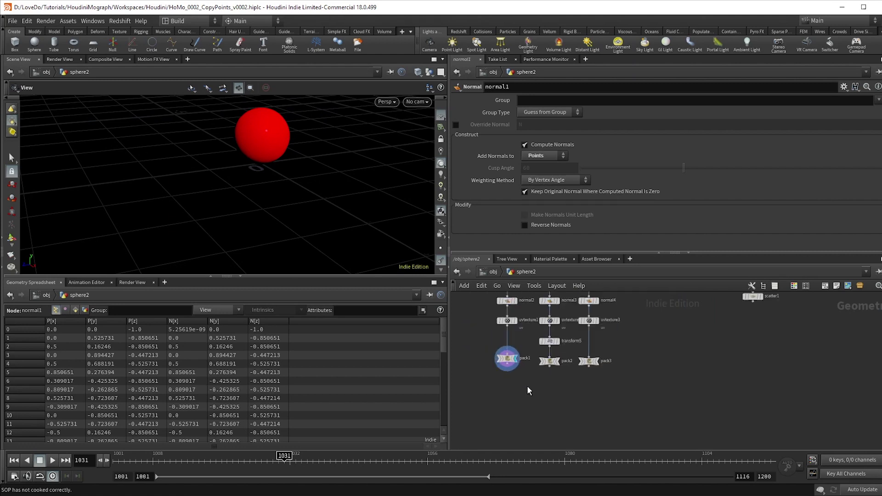
pyautogui.moveTo(528, 390); pyautogui.dragTo(527, 403, button='middle')
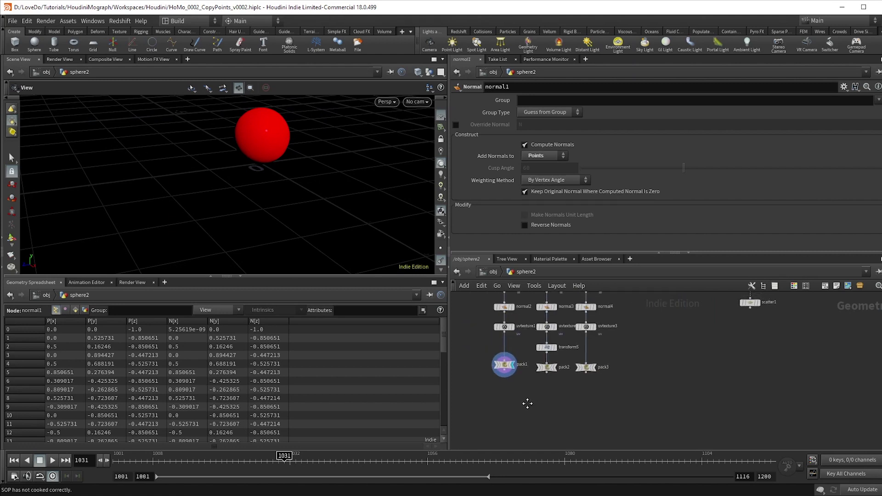
pyautogui.middleClick(505, 328)
pyautogui.middleClick(505, 365)
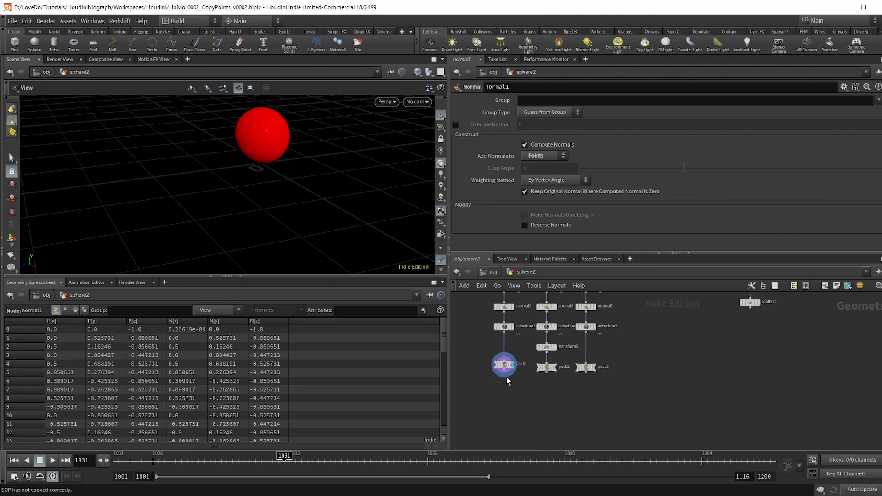
# Add a Transform node under pack1 with Rotate X set to 90
pyautogui.press('Tab')
pyautogui.write('transform')
pyautogui.press('Return')
pyautogui.click(505, 396)
pyautogui.click(515, 396)
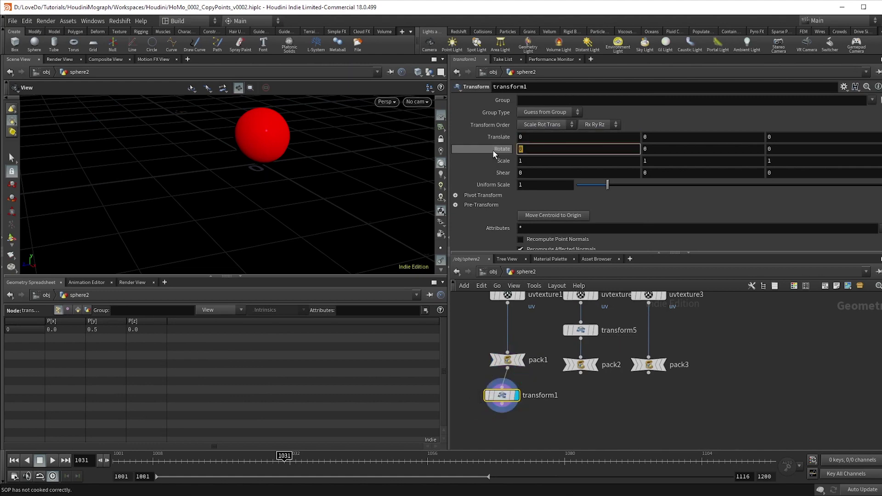
pyautogui.write('90')
pyautogui.press('Return')
pyautogui.scroll(-2, 515, 412)
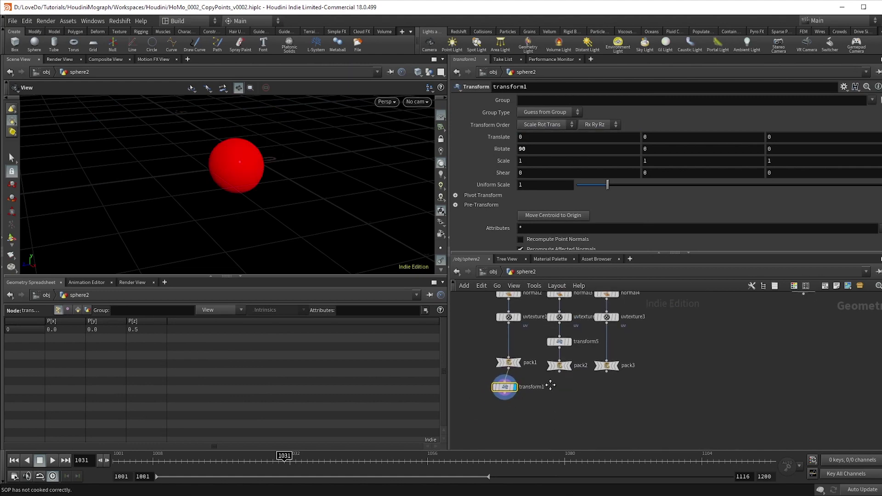
# Add a Copy to Points node with transform1 as the shape and scatter1 as the target points
pyautogui.press('Tab')
pyautogui.write('copy')
pyautogui.press('Return')
pyautogui.click(549, 381)
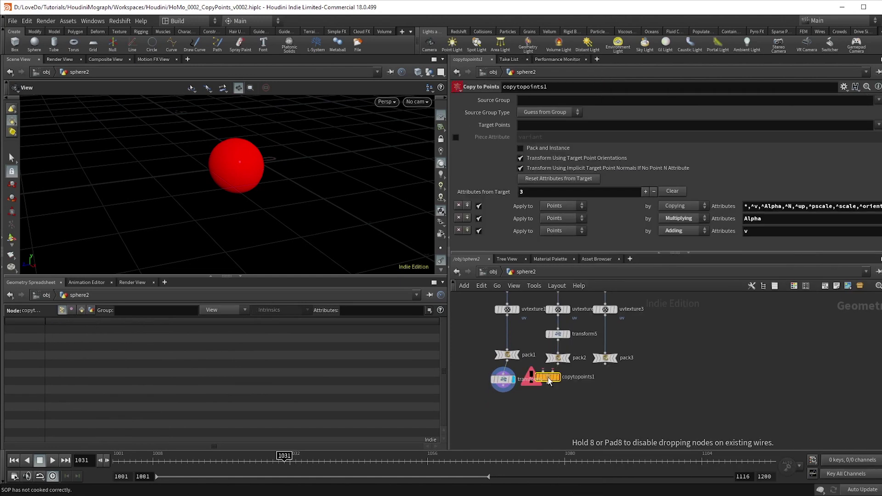
pyautogui.moveTo(548, 380); pyautogui.dragTo(544, 414)
pyautogui.click(503, 390)
pyautogui.click(538, 408)
pyautogui.scroll(-2, 558, 406)
pyautogui.click(557, 407)
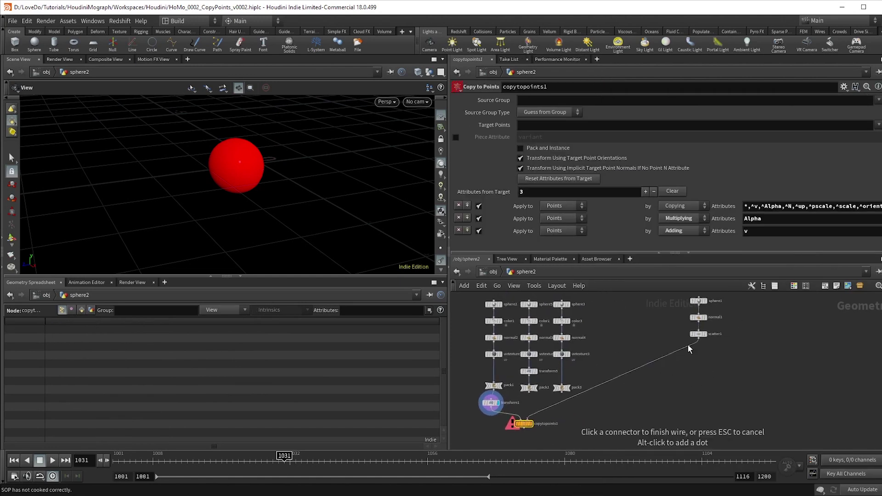
pyautogui.click(690, 350)
# Display copytopoints1 and orbit around the resulting ball of red spheres
pyautogui.scroll(3, 518, 439)
pyautogui.click(512, 439)
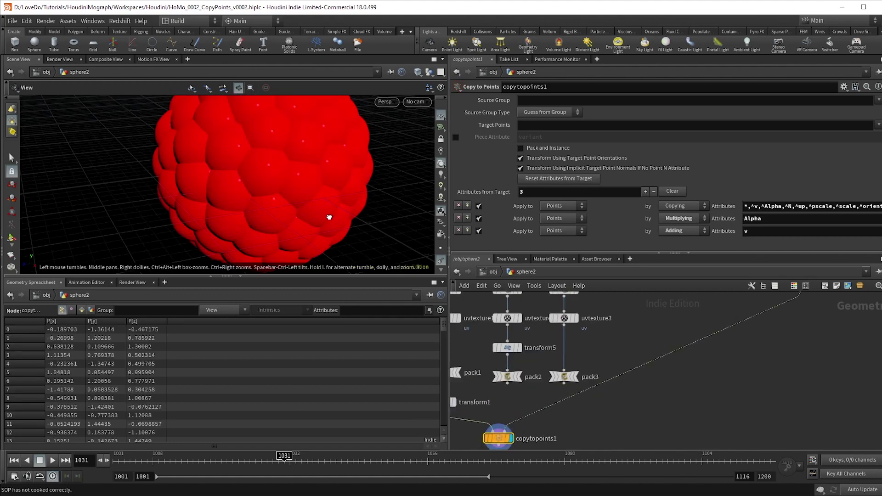
pyautogui.scroll(-3, 299, 198)
pyautogui.moveTo(270, 193); pyautogui.dragTo(374, 197)
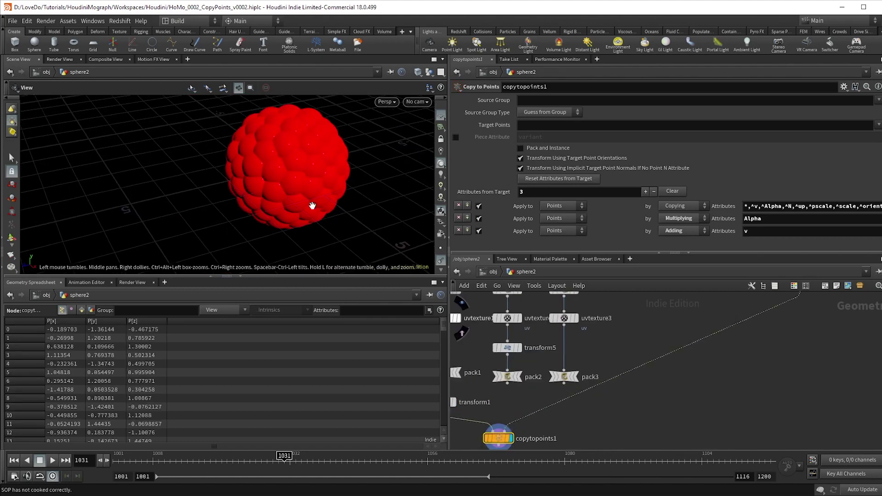
pyautogui.moveTo(310, 197); pyautogui.dragTo(280, 177)
pyautogui.moveTo(781, 389); pyautogui.dragTo(674, 437, button='middle')
pyautogui.scroll(-2, 699, 380)
pyautogui.moveTo(699, 380); pyautogui.dragTo(702, 362, button='middle')
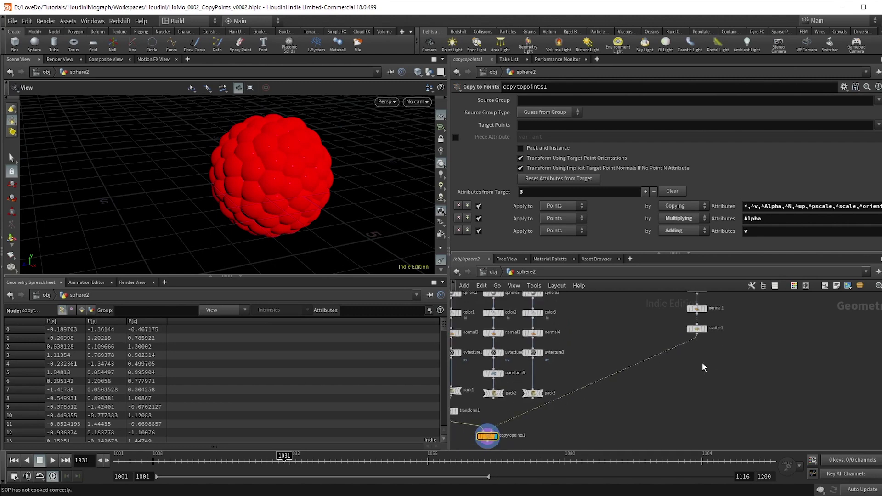
# Insert a pointvop Attribute VOP between scatter1 and copytopoints1 and dive inside it
pyautogui.press('Tab')
pyautogui.write('pointvop')
pyautogui.press('Return')
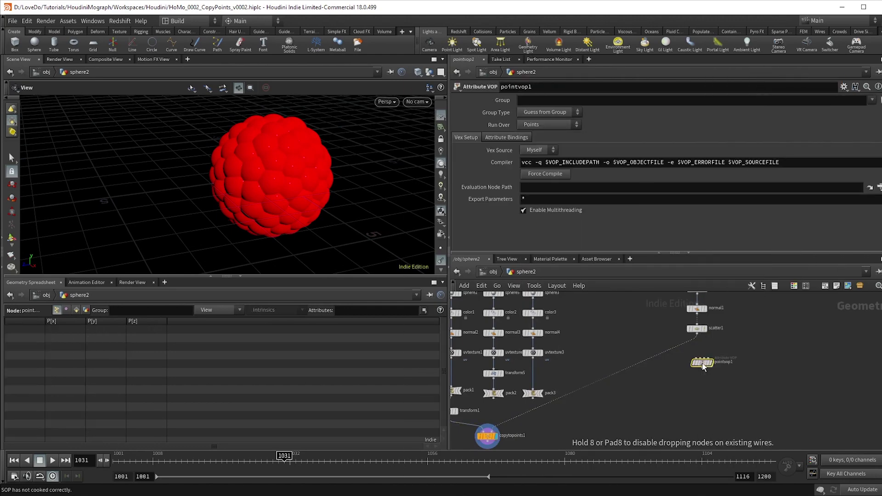
pyautogui.click(688, 348)
pyautogui.doubleClick(688, 346)
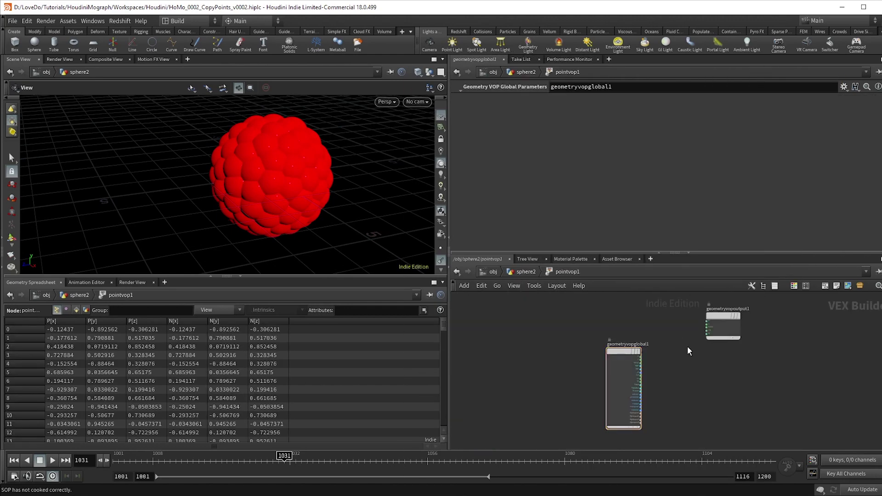
pyautogui.scroll(3, 706, 325)
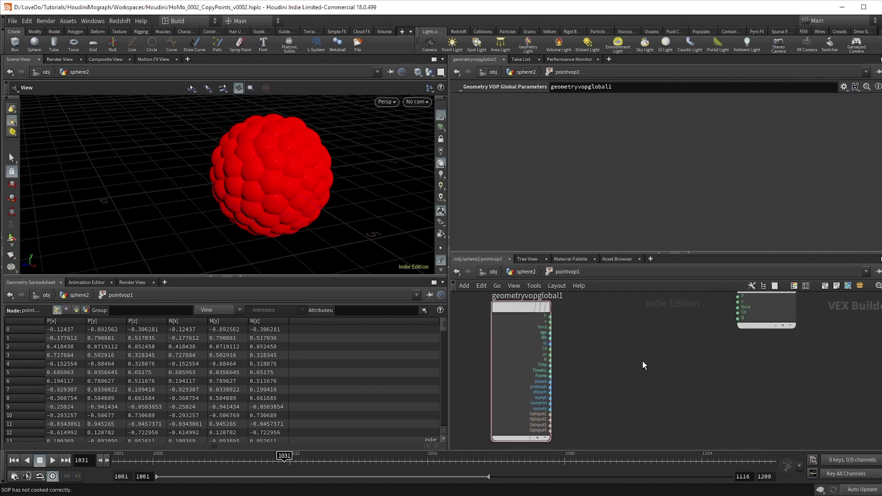
pyautogui.scroll(-1, 655, 373)
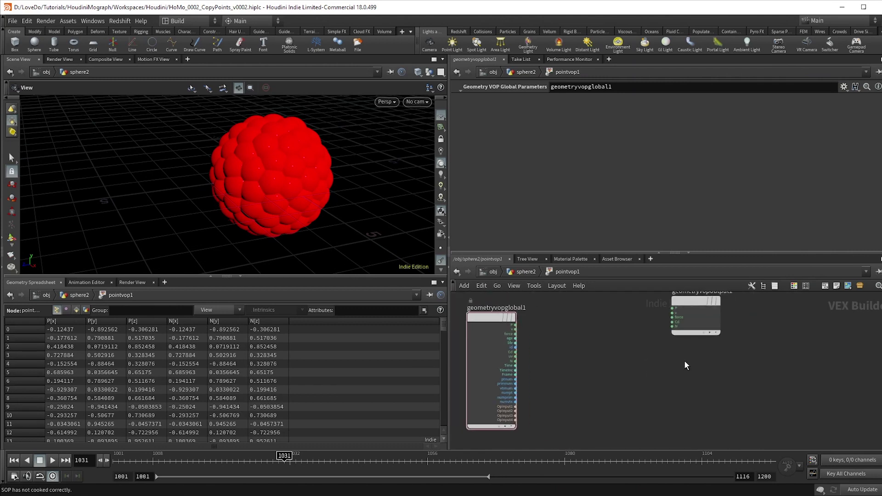
# Add a Bind node named pscale inside the VOP network and move it right
pyautogui.press('Tab')
pyautogui.write('bind')
pyautogui.press('Return')
pyautogui.click(636, 367)
pyautogui.write('pscale')
pyautogui.press('Return')
pyautogui.moveTo(636, 367); pyautogui.dragTo(705, 366)
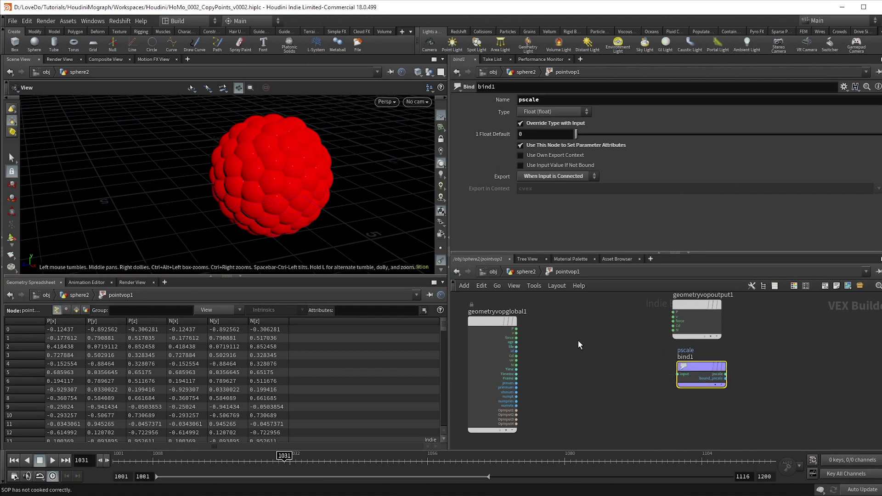
pyautogui.moveTo(556, 348); pyautogui.dragTo(568, 349, button='middle')
pyautogui.press('Tab')
# Add a Random node fed by point number and wire its output into the pscale bind
pyautogui.click(639, 156)
pyautogui.click(571, 299)
pyautogui.scroll(3, 546, 359)
pyautogui.click(545, 360)
pyautogui.click(521, 404)
pyautogui.moveTo(576, 352); pyautogui.dragTo(578, 406)
pyautogui.scroll(-2, 579, 406)
pyautogui.click(574, 380)
pyautogui.click(688, 363)
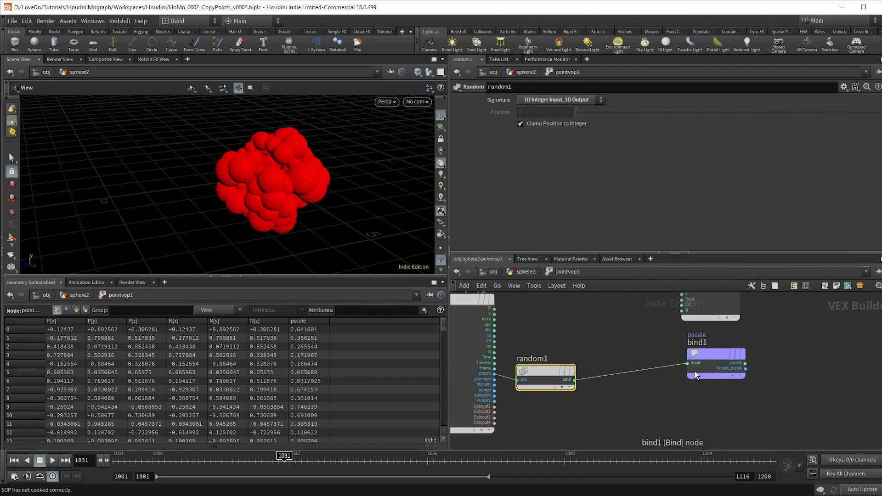
pyautogui.moveTo(266, 177); pyautogui.dragTo(298, 190)
pyautogui.scroll(-2, 629, 400)
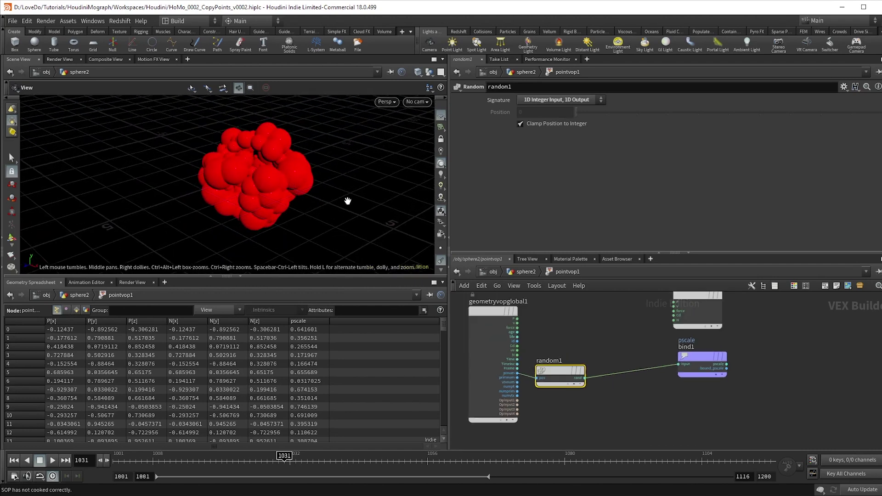
pyautogui.moveTo(347, 199)
pyautogui.mouseDown()
pyautogui.moveTo(300, 191)
pyautogui.moveTo(357, 211)
pyautogui.mouseUp()
pyautogui.moveTo(692, 421); pyautogui.dragTo(676, 423, button='middle')
# Insert Fit Range fit1 after random1 with destination range 0.384 to 0.548
pyautogui.press('Tab')
pyautogui.write('fit')
pyautogui.press('Return')
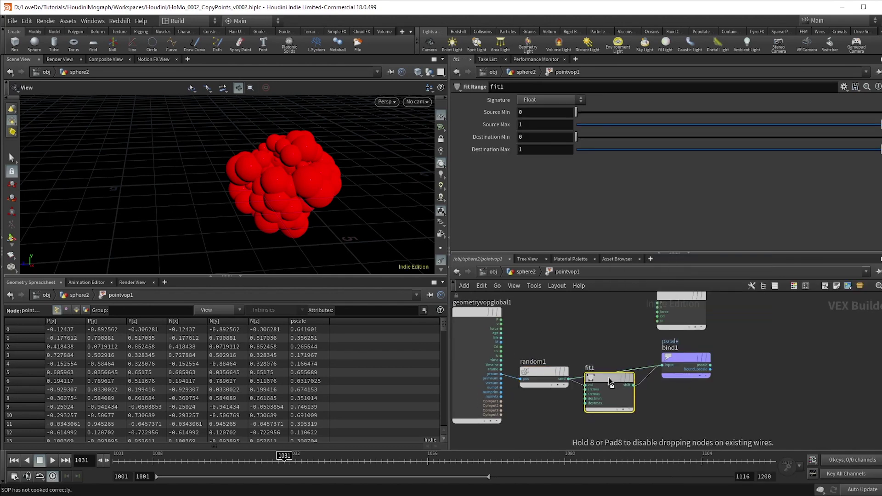
pyautogui.click(608, 377)
pyautogui.moveTo(628, 137); pyautogui.dragTo(694, 137)
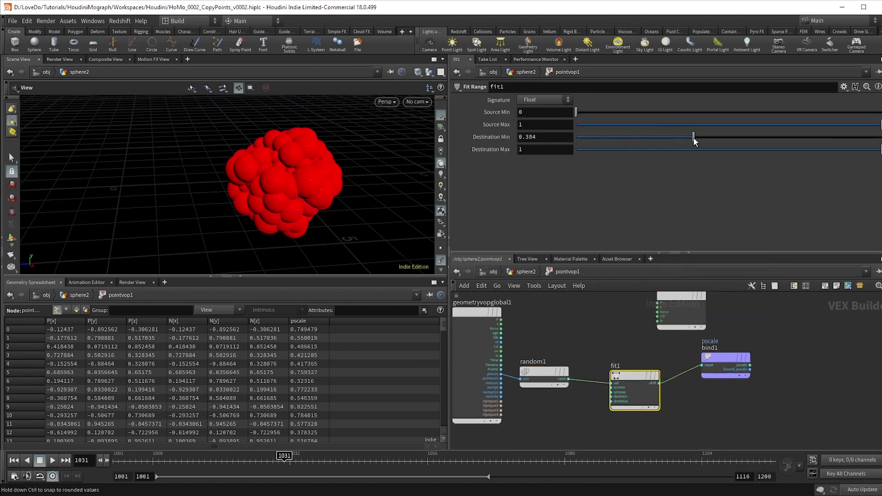
pyautogui.click(735, 150)
pyautogui.moveTo(745, 156); pyautogui.dragTo(750, 156)
pyautogui.moveTo(270, 171); pyautogui.dragTo(377, 165)
pyautogui.moveTo(720, 357); pyautogui.dragTo(765, 362)
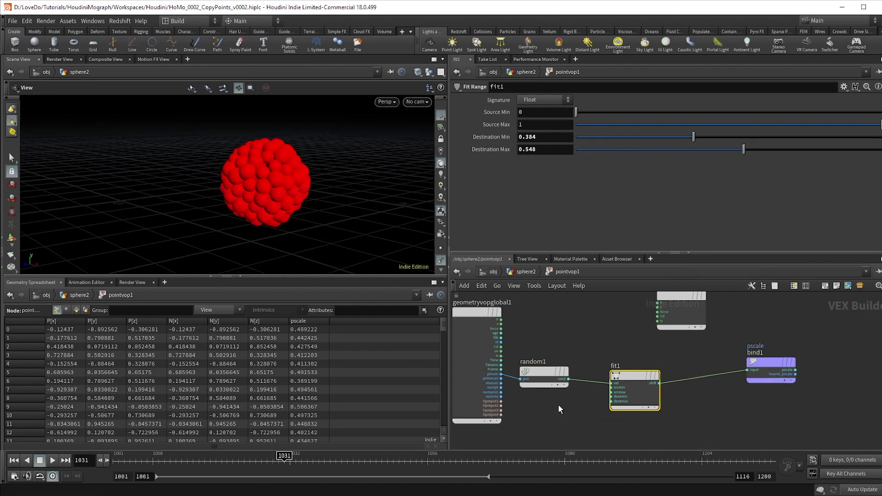
pyautogui.moveTo(558, 408); pyautogui.dragTo(543, 388, button='middle')
pyautogui.moveTo(538, 355); pyautogui.dragTo(568, 358)
# Add a second Fit Range, fit2, driven by Frame with source range 1001–1050
pyautogui.press('Tab')
pyautogui.write('fi')
pyautogui.click(598, 470)
pyautogui.click(571, 404)
pyautogui.click(486, 349)
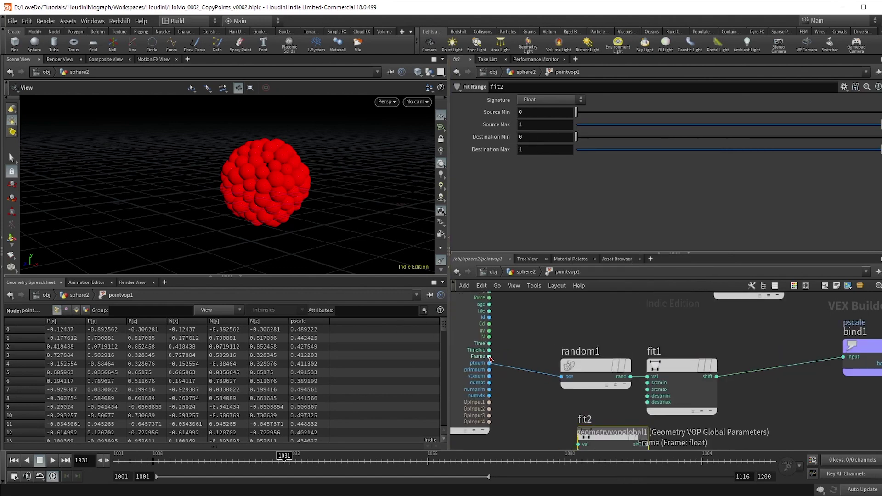
pyautogui.scroll(3, 537, 347)
pyautogui.click(595, 371)
pyautogui.scroll(-3, 595, 370)
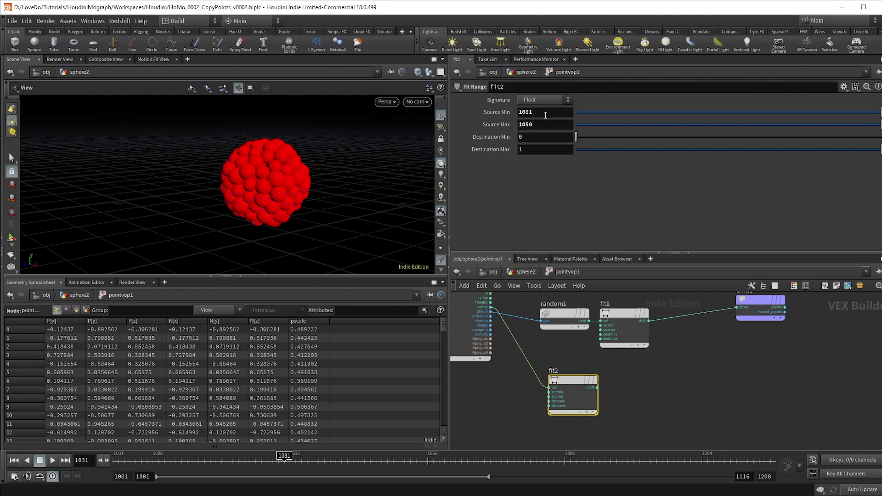
# Splice a Multiply node combining fit1 and fit2 into pscale, then play from the first frame
pyautogui.press('Tab')
pyautogui.write('mult')
pyautogui.press('Return')
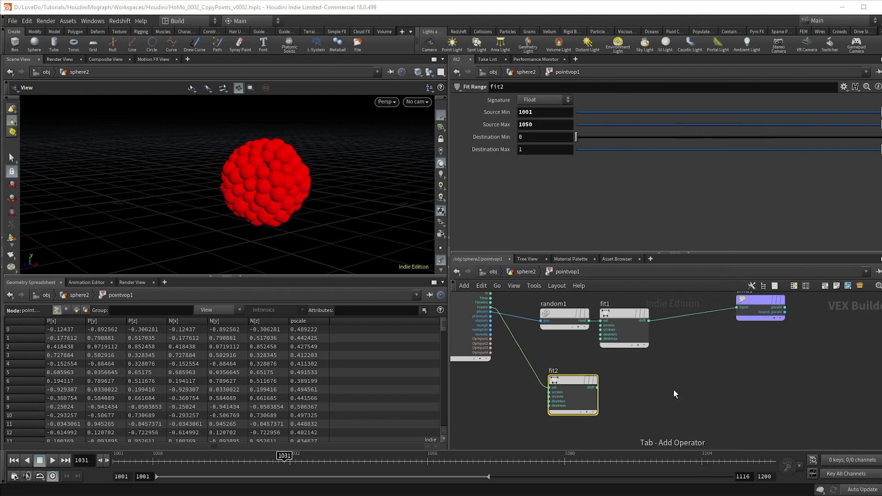
pyautogui.click(674, 390)
pyautogui.moveTo(674, 390); pyautogui.dragTo(675, 327)
pyautogui.click(693, 328)
pyautogui.click(597, 387)
pyautogui.click(14, 460)
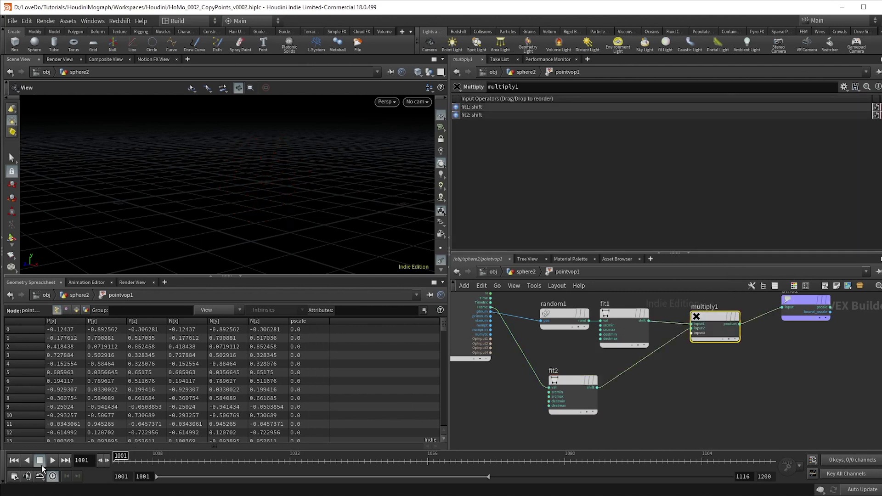
pyautogui.click(52, 460)
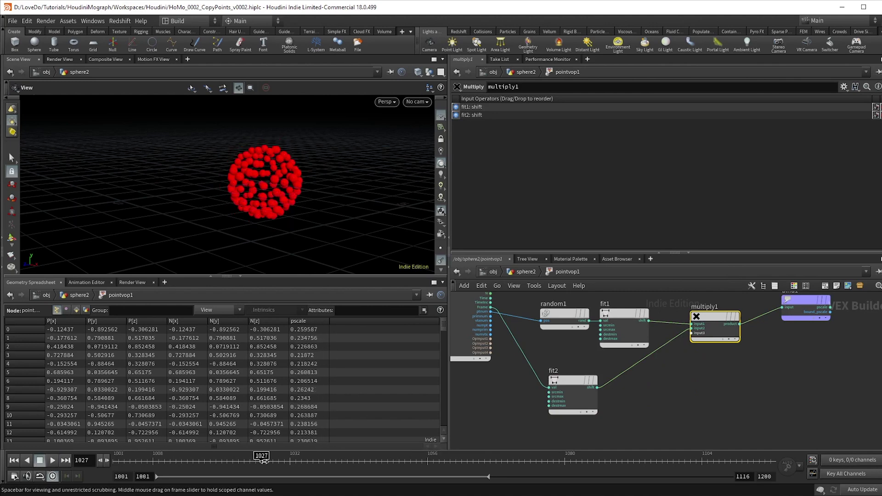
# Insert a float Spline Ramp parameter named rampGrowth between fit2 and multiply1
pyautogui.click(336, 458)
pyautogui.press('Tab')
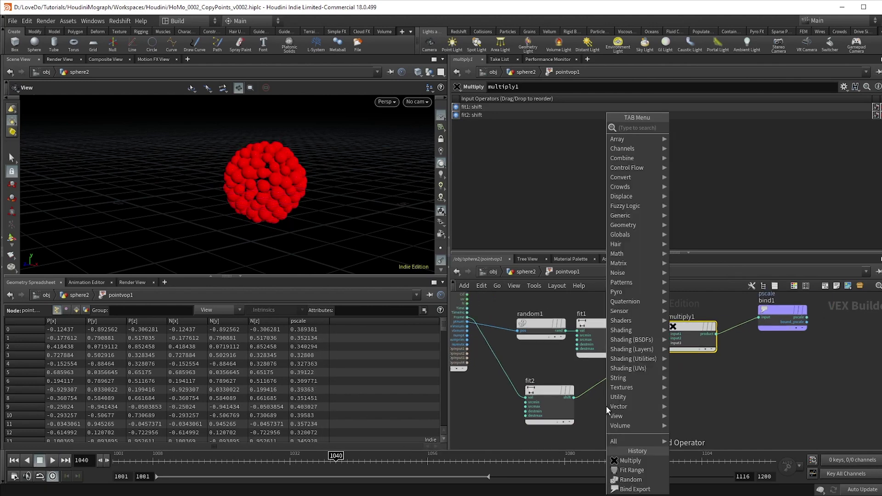
pyautogui.write('ramp par')
pyautogui.press('Return')
pyautogui.click(642, 394)
pyautogui.click(557, 157)
pyautogui.click(549, 170)
pyautogui.click(543, 155)
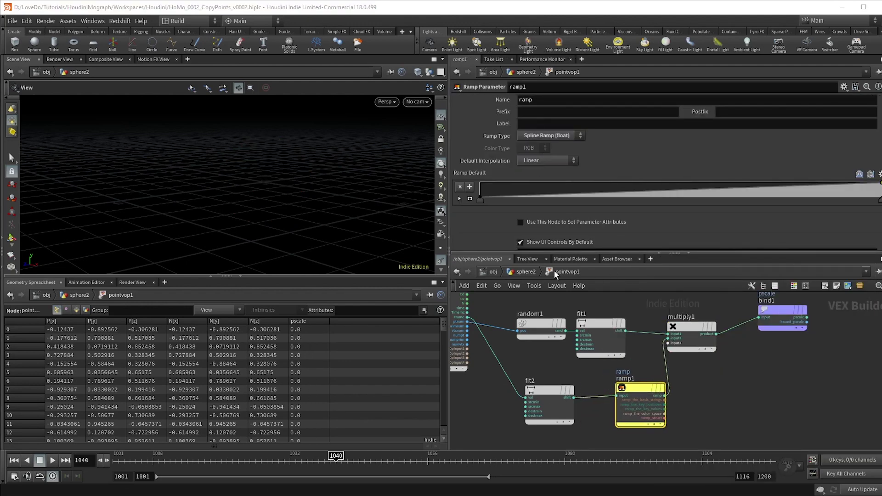
pyautogui.click(569, 102)
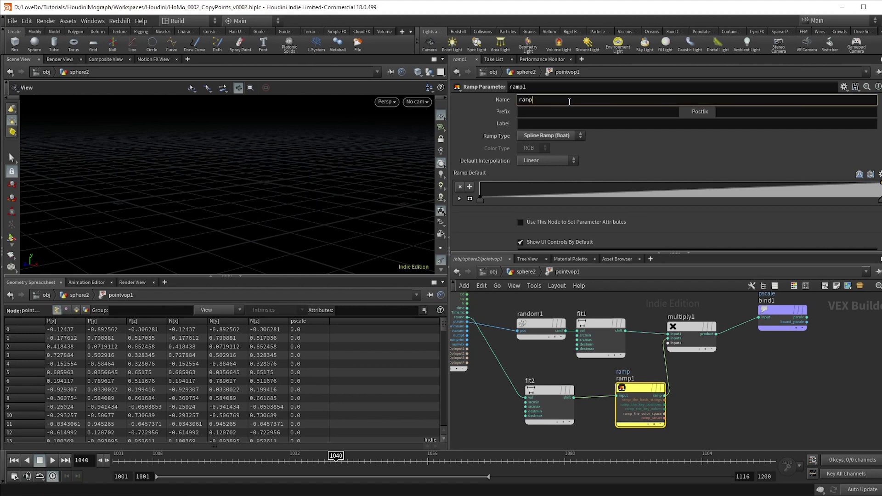
pyautogui.write('Growth')
pyautogui.press('Return')
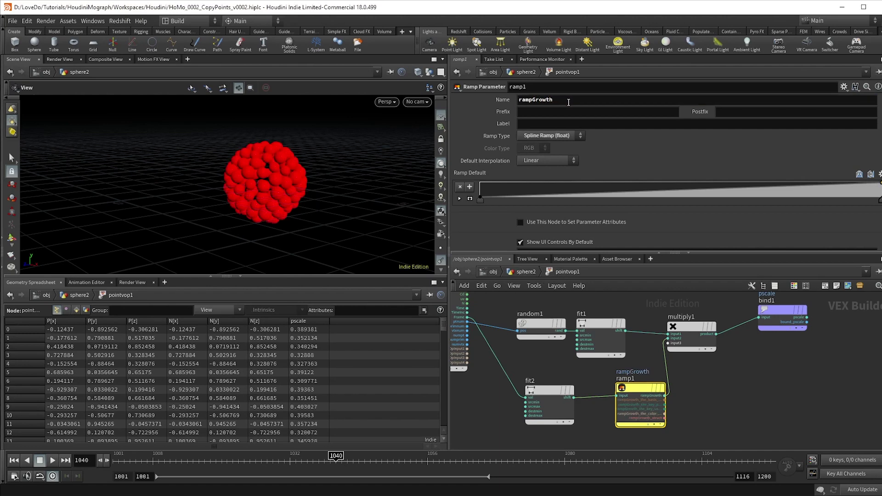
# Set the rampGrowth ramp to B-Spline with a key at about 0.26, value 1
pyautogui.click(511, 270)
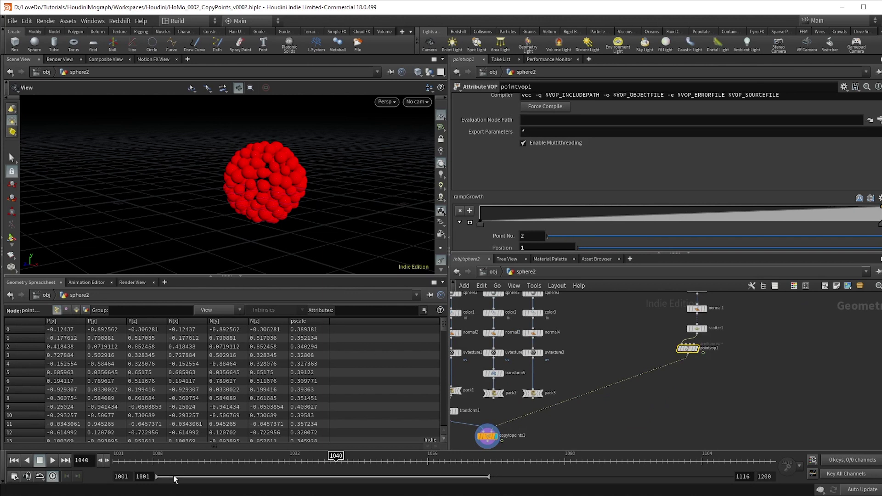
pyautogui.scroll(-2, 672, 230)
pyautogui.click(531, 242)
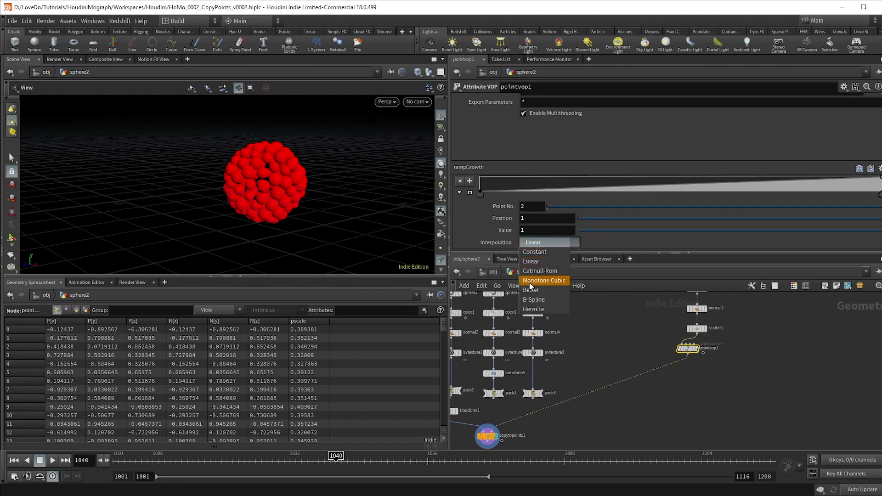
pyautogui.click(498, 220)
pyautogui.click(481, 193)
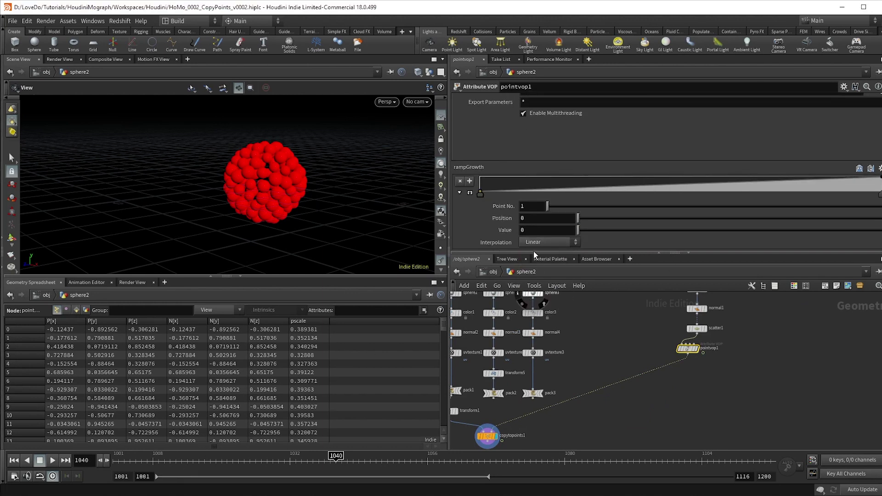
pyautogui.click(549, 242)
pyautogui.click(543, 310)
pyautogui.click(613, 182)
pyautogui.moveTo(613, 182); pyautogui.dragTo(587, 177)
# Replay the growth animation from the start frame and rewind
pyautogui.click(149, 457)
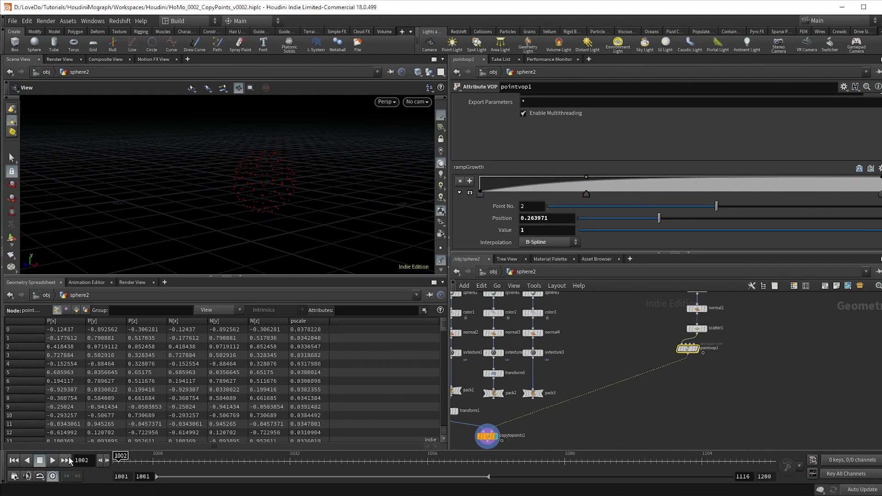
pyautogui.click(53, 460)
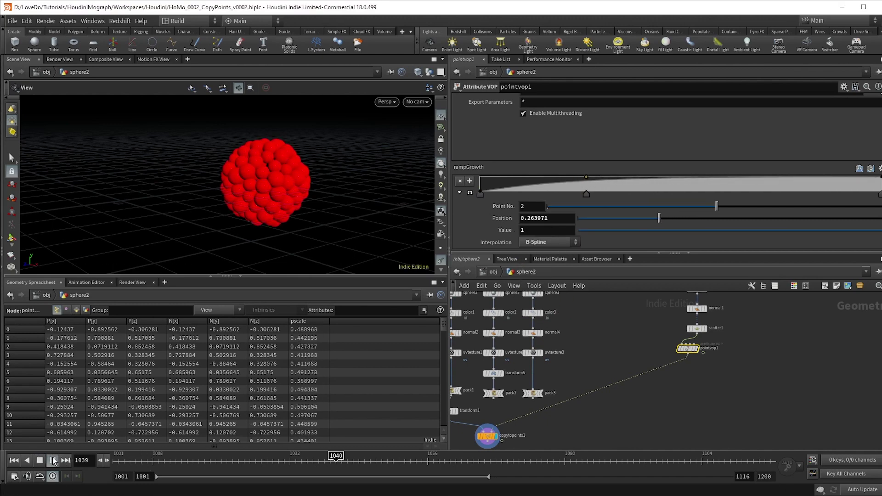
pyautogui.click(122, 458)
# Inside pointvop1, add a Vector to Float node fed by a global vector
pyautogui.click(52, 460)
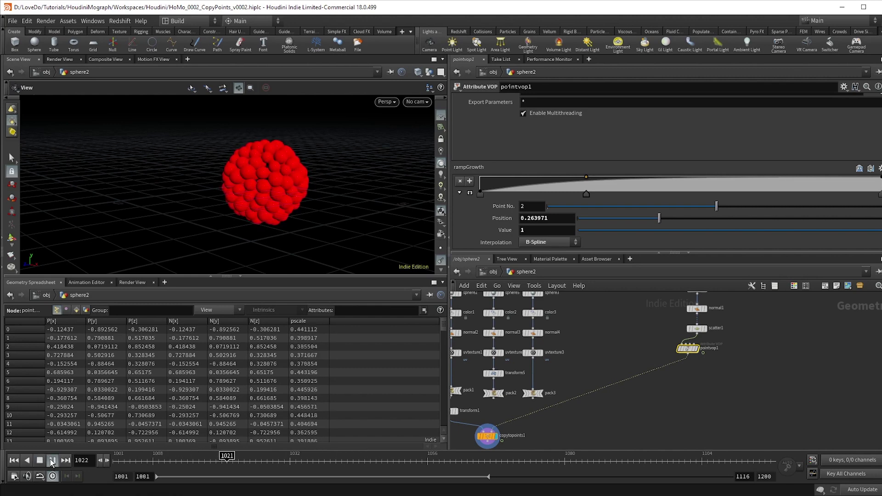
pyautogui.doubleClick(684, 350)
pyautogui.press('Tab')
pyautogui.write('vector to')
pyautogui.press('Return')
pyautogui.click(558, 421)
pyautogui.click(550, 423)
pyautogui.click(542, 330)
pyautogui.scroll(2, 568, 429)
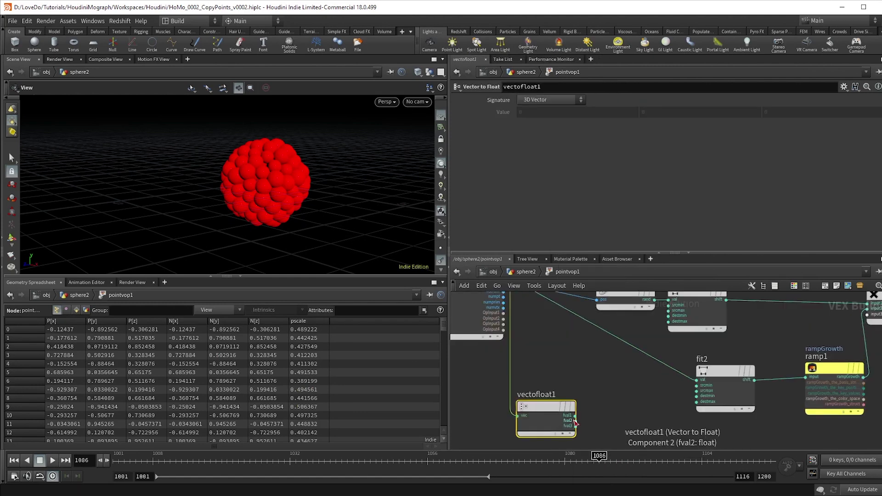
# Create fit3 from vectofloat1's component, remapping -1–1 to 0–-50
pyautogui.click(576, 422)
pyautogui.press('Tab')
pyautogui.click(680, 54)
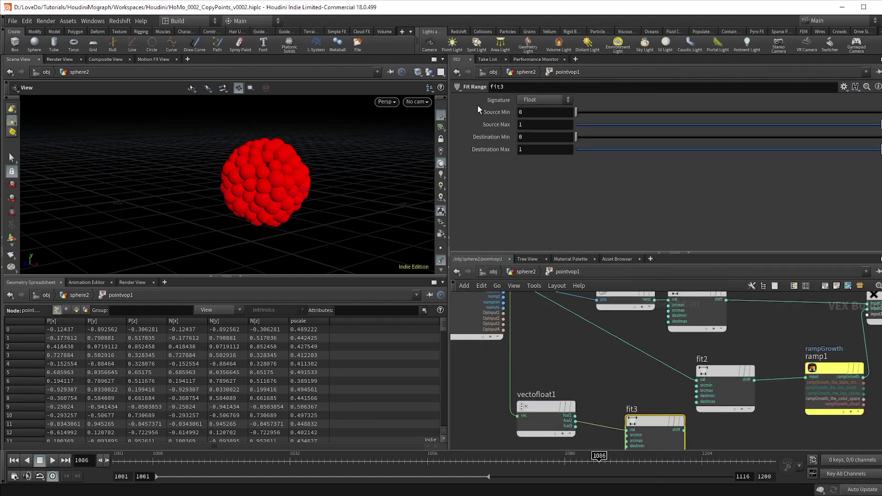
pyautogui.write('-1')
pyautogui.press('Tab')
pyautogui.click(543, 148)
pyautogui.write('-50')
pyautogui.press('Return')
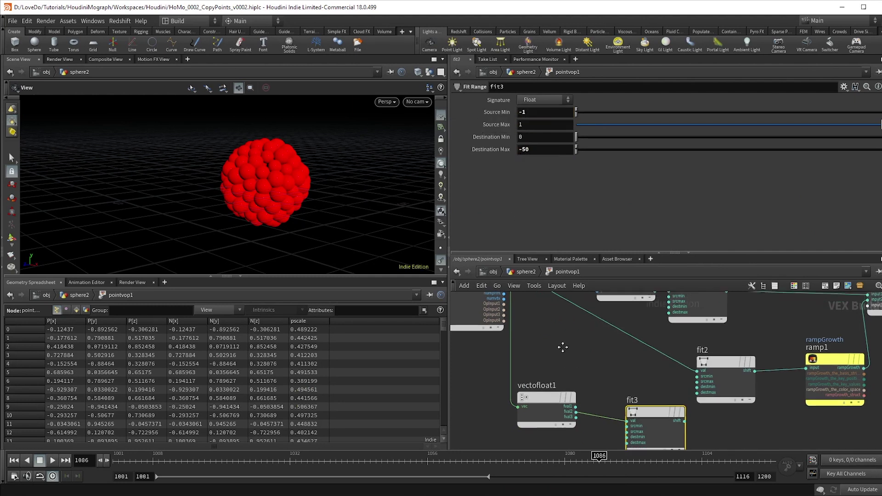
# Add an Add node summing Frame and fit3's offset, then play the staggered growth
pyautogui.press('Tab')
pyautogui.write('ad')
pyautogui.press('Return')
pyautogui.click(633, 334)
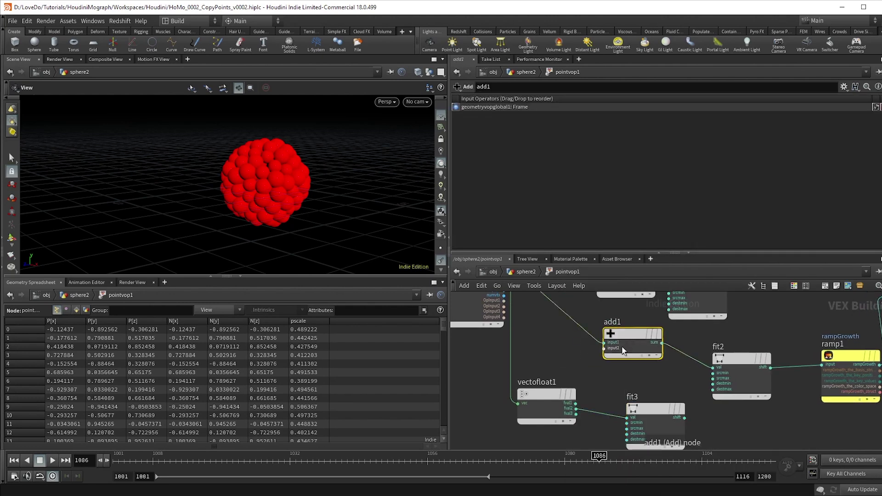
pyautogui.click(603, 348)
pyautogui.click(684, 418)
pyautogui.scroll(-4, 678, 385)
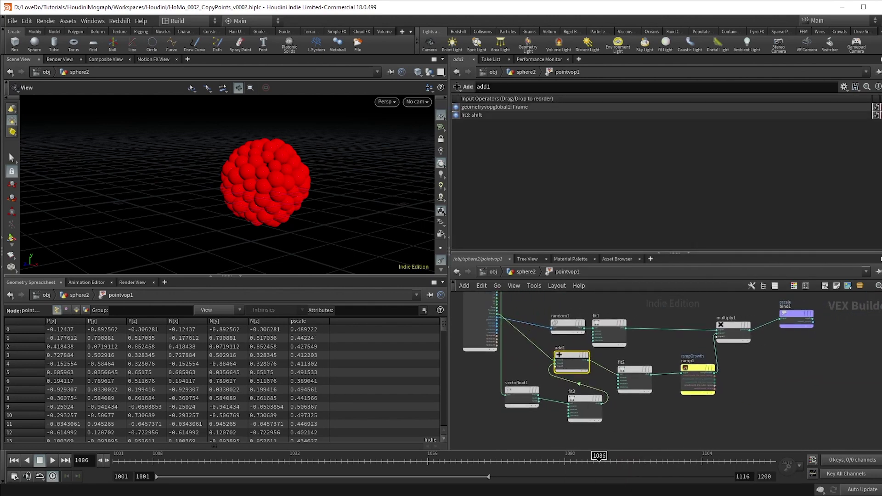
pyautogui.click(165, 460)
pyautogui.click(52, 461)
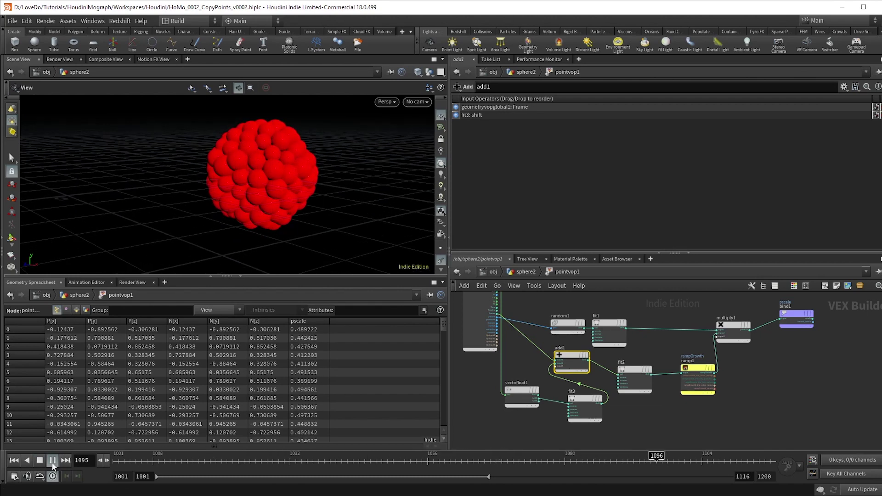
# Create mulconst1 multiplying point position P by -1
pyautogui.press('Up')
pyautogui.scroll(2, 636, 405)
pyautogui.press('Tab')
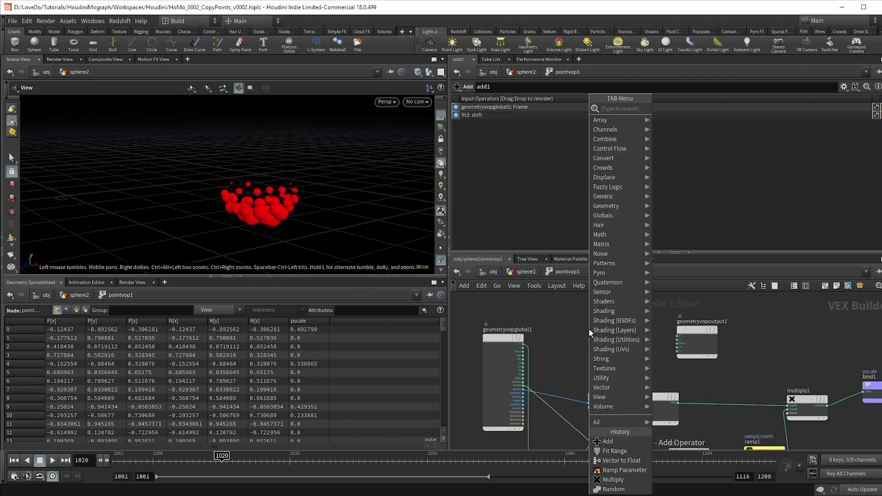
pyautogui.write('mulcon')
pyautogui.press('Return')
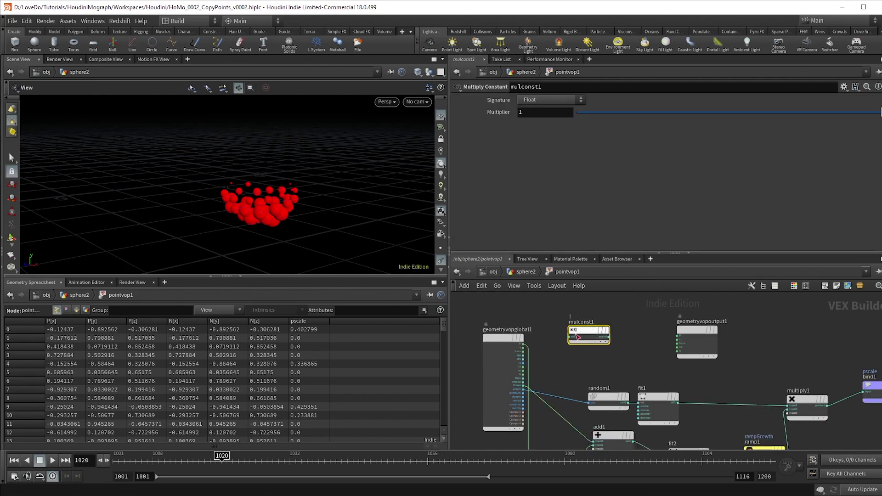
pyautogui.scroll(1, 571, 340)
pyautogui.click(572, 339)
pyautogui.moveTo(571, 339); pyautogui.dragTo(509, 342)
pyautogui.click(570, 112)
pyautogui.write('-1')
pyautogui.press('Return')
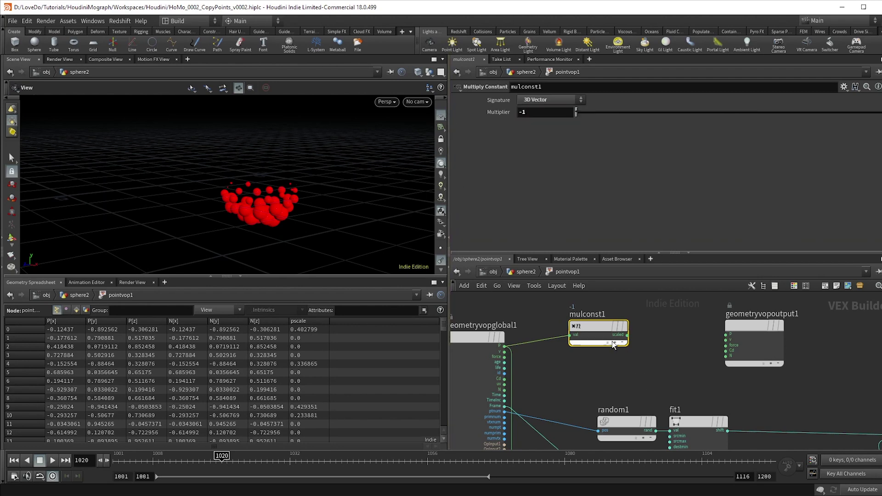
# Add add2 summing mulconst1 and P, feeding the output position
pyautogui.press('Tab')
pyautogui.write('a')
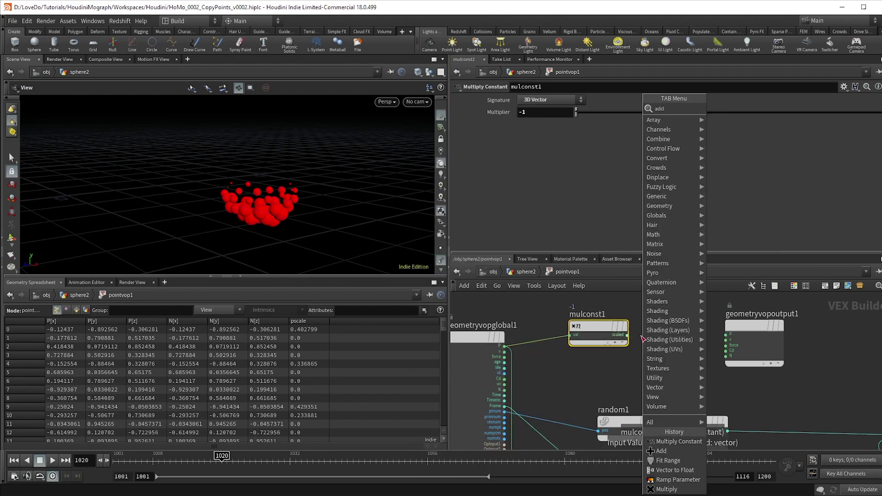
pyautogui.write('dd')
pyautogui.press('Return')
pyautogui.click(643, 335)
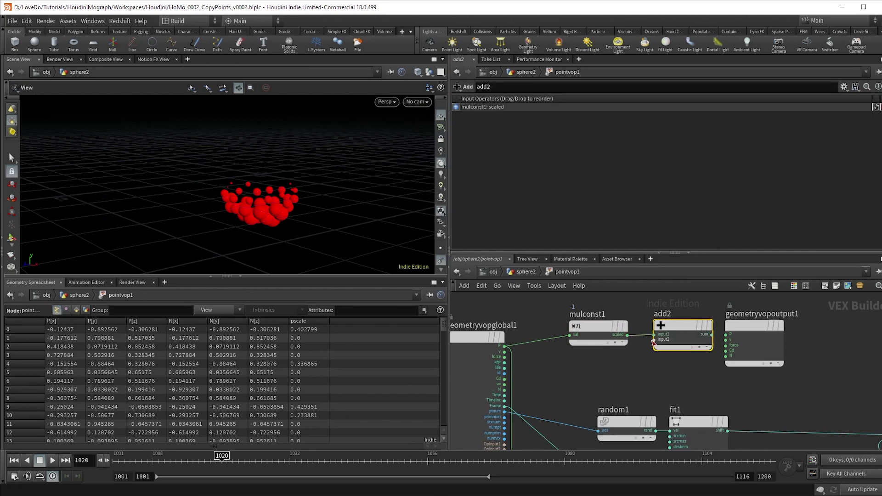
pyautogui.click(654, 341)
pyautogui.click(504, 346)
pyautogui.click(712, 334)
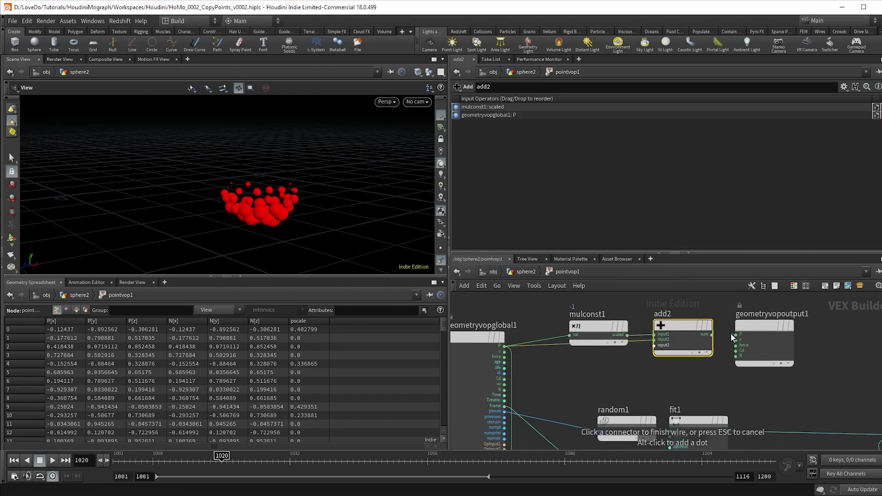
pyautogui.click(736, 334)
pyautogui.scroll(-3, 745, 343)
# Insert mix1 blending P with add2's sum, biased by ramp1, then scrub back to frame 1001
pyautogui.press('Tab')
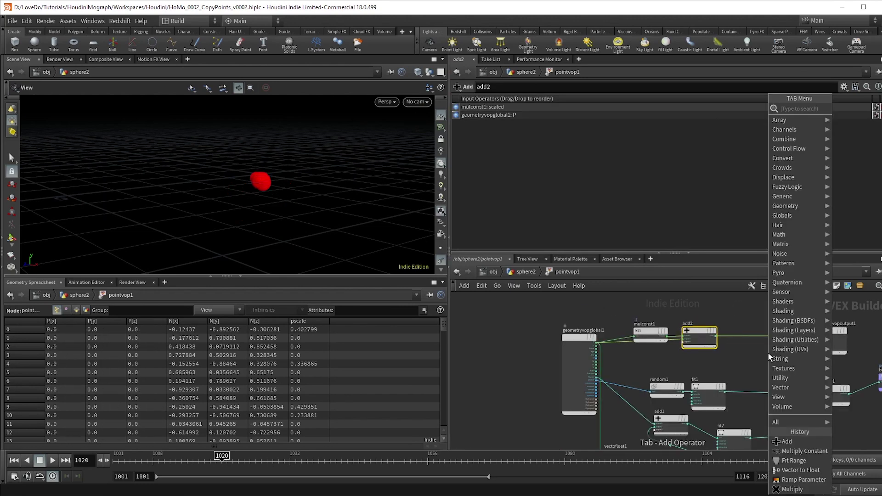
pyautogui.write('mix')
pyautogui.press('Return')
pyautogui.click(771, 334)
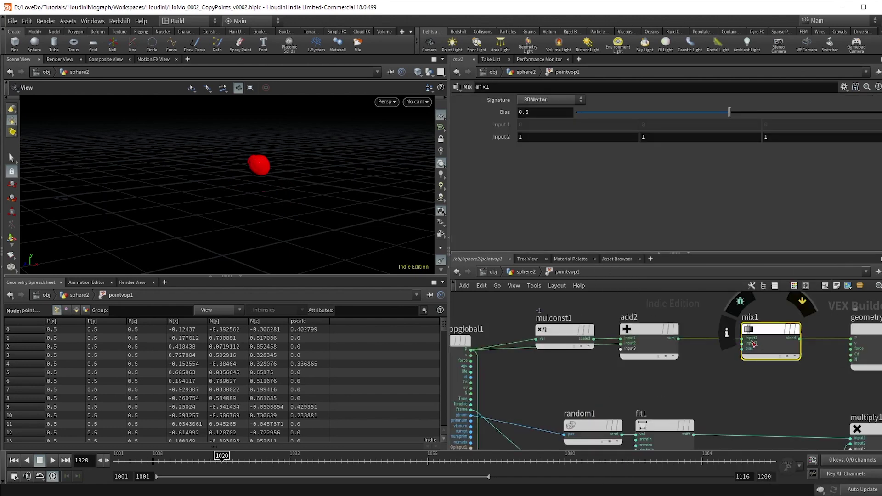
pyautogui.scroll(3, 770, 333)
pyautogui.click(744, 345)
pyautogui.click(471, 350)
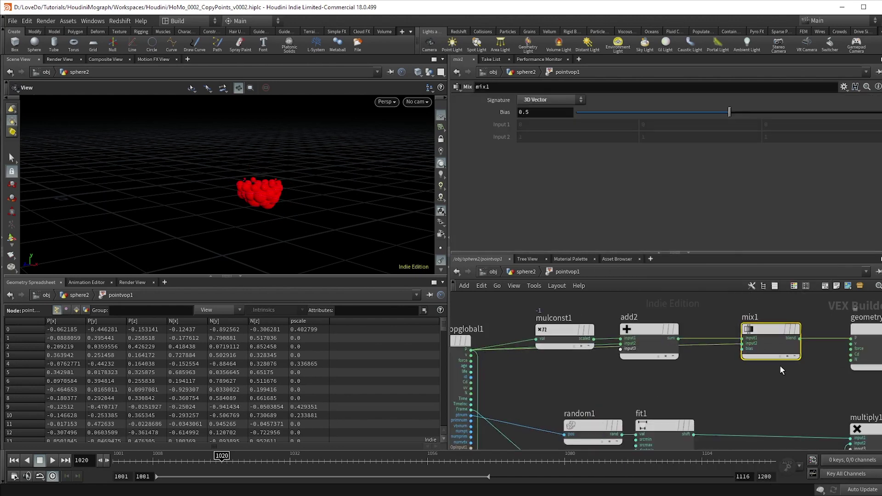
pyautogui.click(743, 349)
pyautogui.scroll(-3, 745, 349)
pyautogui.moveTo(755, 312); pyautogui.dragTo(720, 368, button='middle')
pyautogui.click(734, 380)
pyautogui.scroll(4, 754, 363)
pyautogui.click(205, 459)
pyautogui.moveTo(205, 459); pyautogui.dragTo(72, 475)
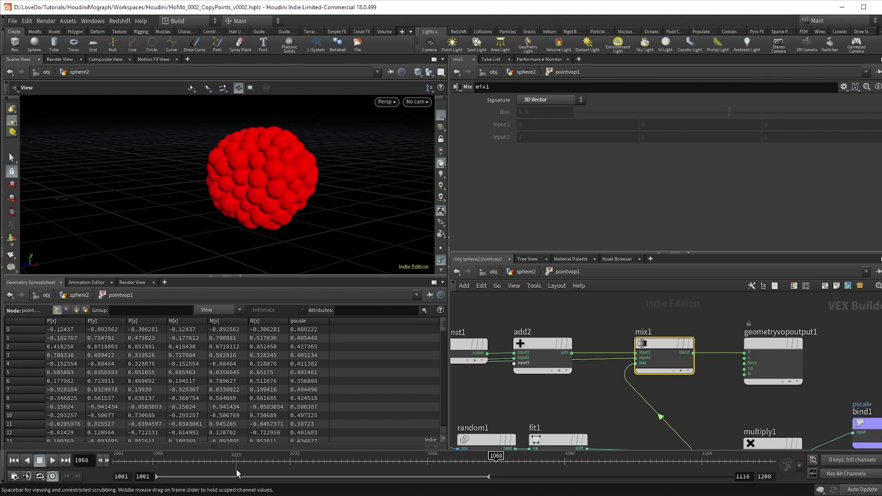
# Stop at frame 1079, display pack1, pack2 and pack3, and move copytopoints1 lower
pyautogui.click(52, 461)
pyautogui.press('u')
pyautogui.scroll(8, 607, 378)
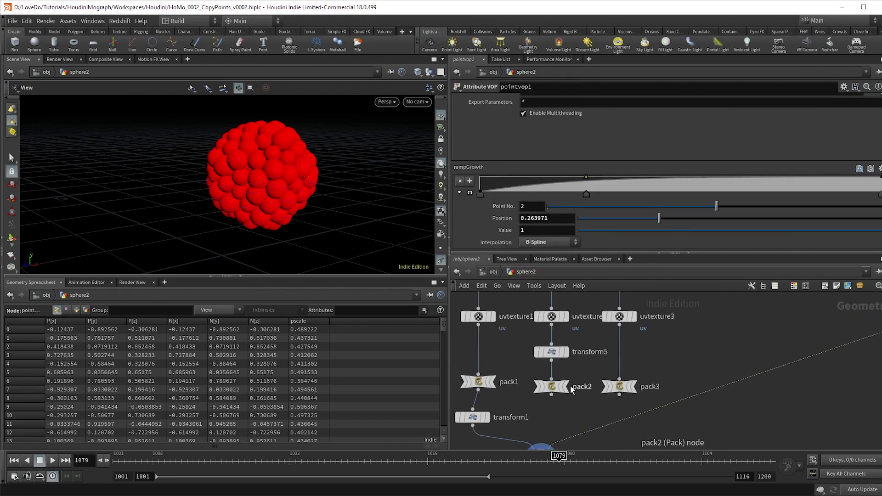
pyautogui.click(566, 386)
pyautogui.click(636, 387)
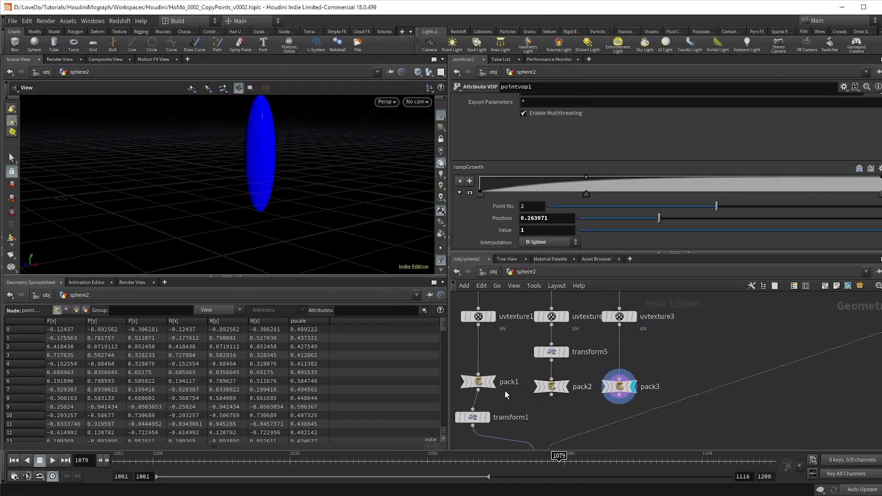
pyautogui.click(492, 381)
pyautogui.moveTo(355, 211); pyautogui.dragTo(357, 208)
pyautogui.scroll(-3, 552, 391)
pyautogui.moveTo(543, 441); pyautogui.dragTo(542, 396, button='middle')
pyautogui.moveTo(541, 400); pyautogui.dragTo(545, 428)
pyautogui.scroll(-2, 603, 432)
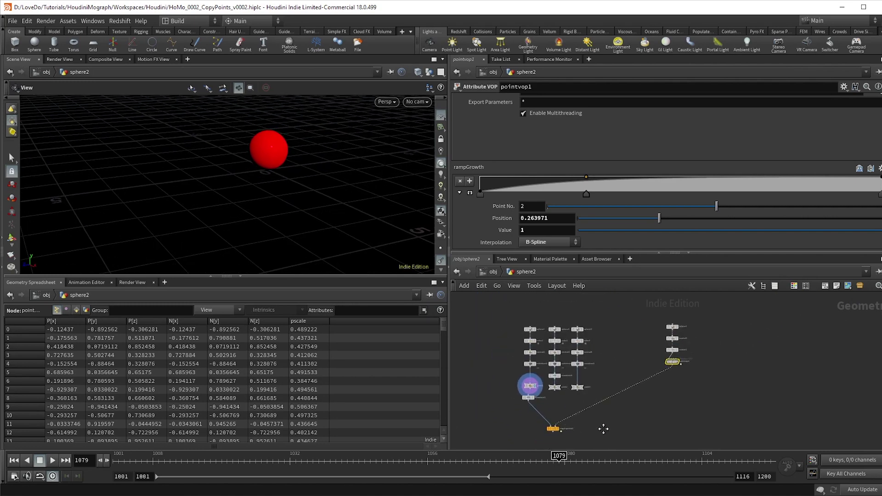
pyautogui.scroll(2, 600, 423)
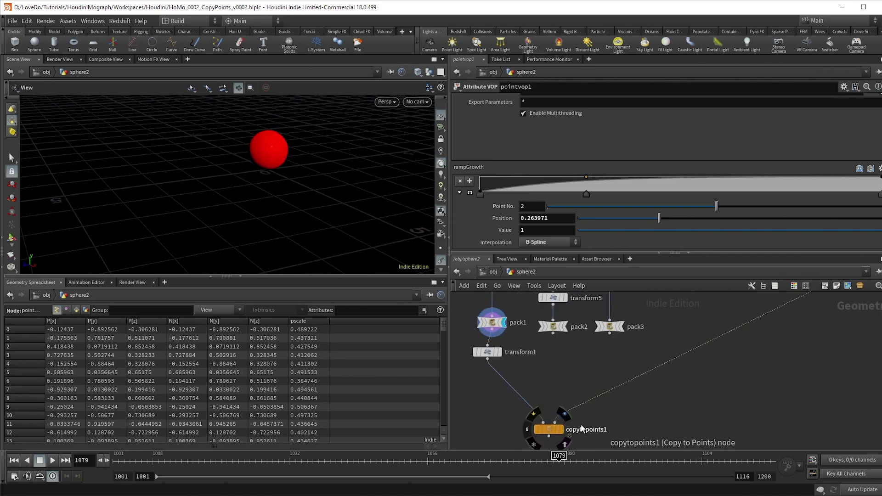
# Add Copy Stamp node copy1 with transform1 and pointvop1 as inputs and display it
pyautogui.press('Tab')
pyautogui.write('copy s')
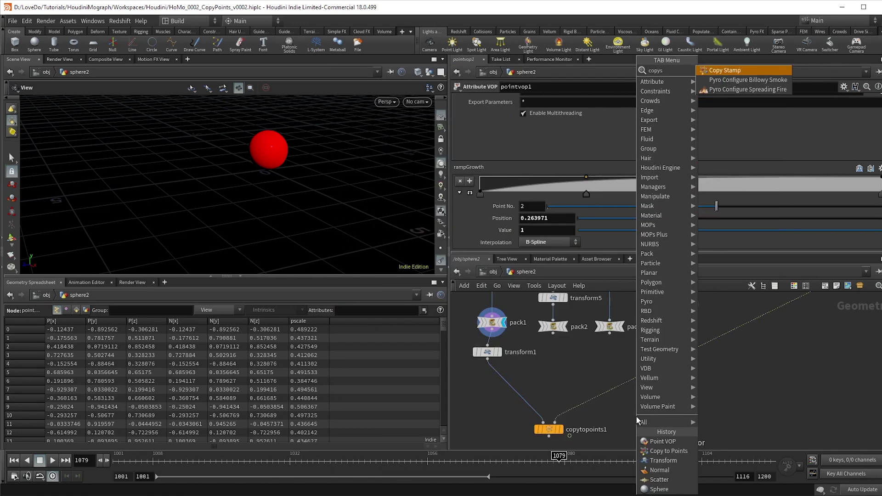
pyautogui.press('Return')
pyautogui.click(636, 418)
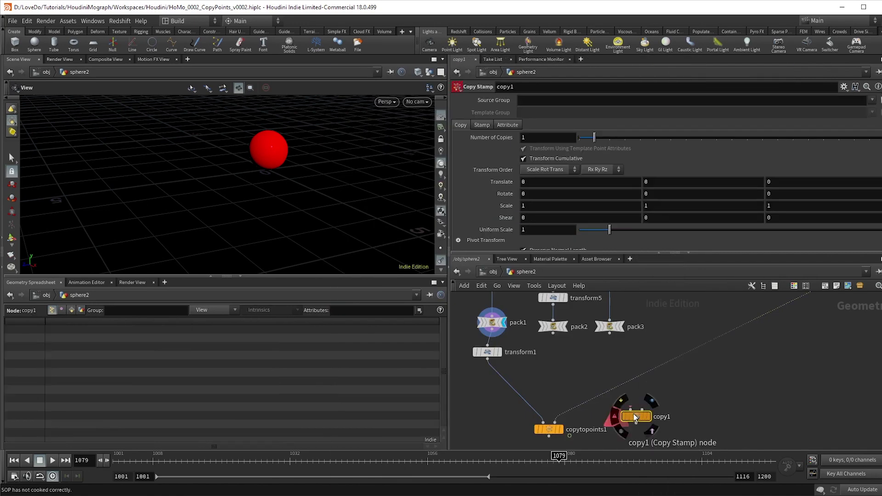
pyautogui.click(487, 358)
pyautogui.click(631, 408)
pyautogui.click(641, 408)
pyautogui.scroll(-2, 671, 390)
pyautogui.click(762, 312)
pyautogui.scroll(4, 613, 394)
pyautogui.click(635, 415)
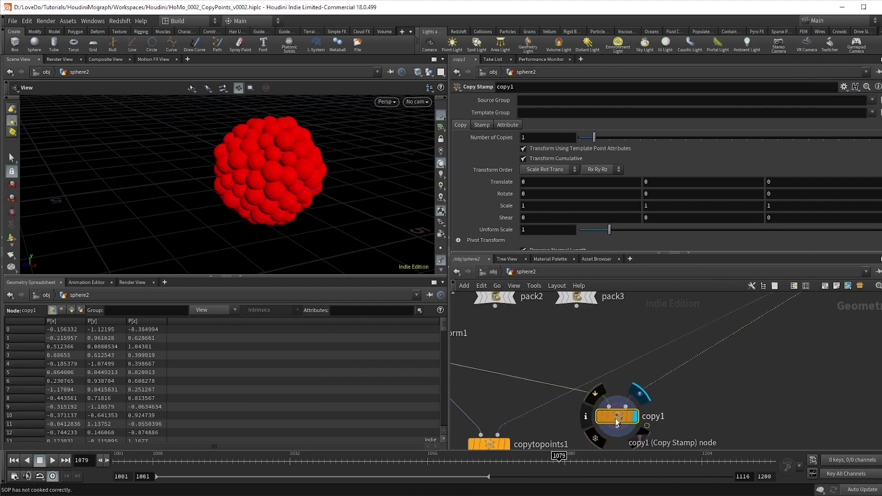
# Inspect the ball of spheres and delete copytopoints1
pyautogui.scroll(3, 297, 183)
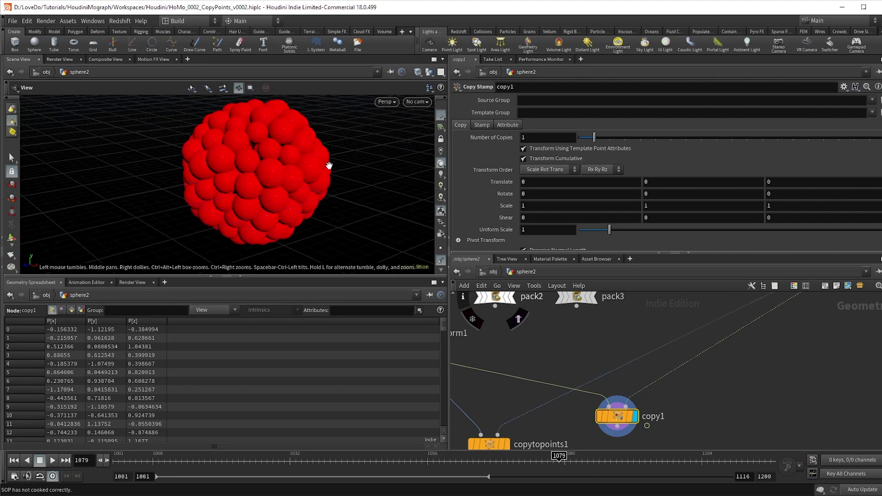
pyautogui.moveTo(382, 169); pyautogui.dragTo(257, 187)
pyautogui.scroll(-5, 598, 406)
pyautogui.scroll(3, 646, 399)
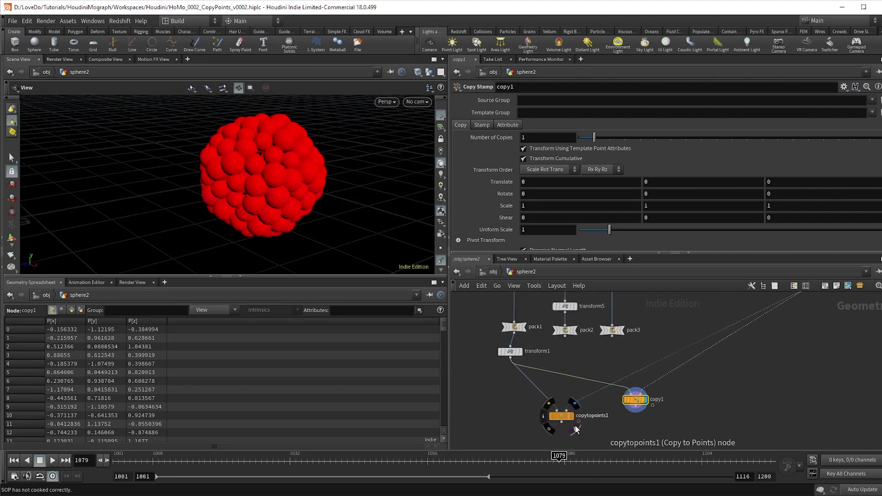
pyautogui.click(557, 416)
pyautogui.press('Delete')
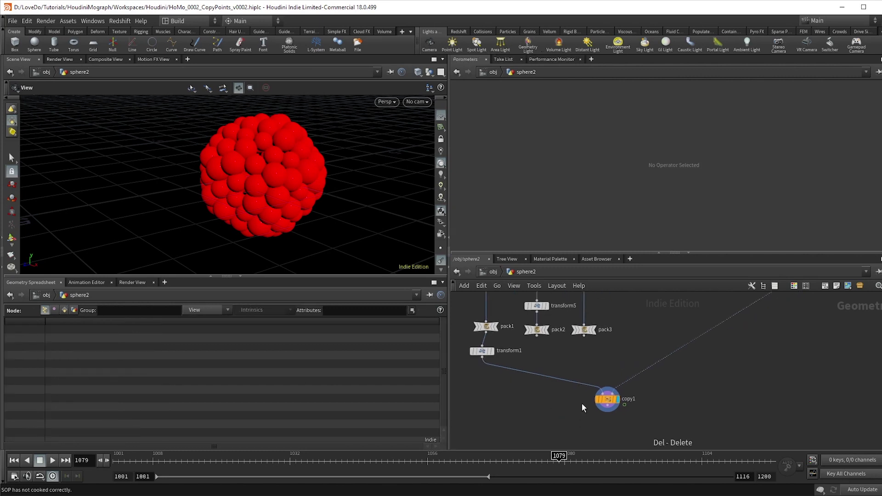
pyautogui.scroll(-4, 597, 391)
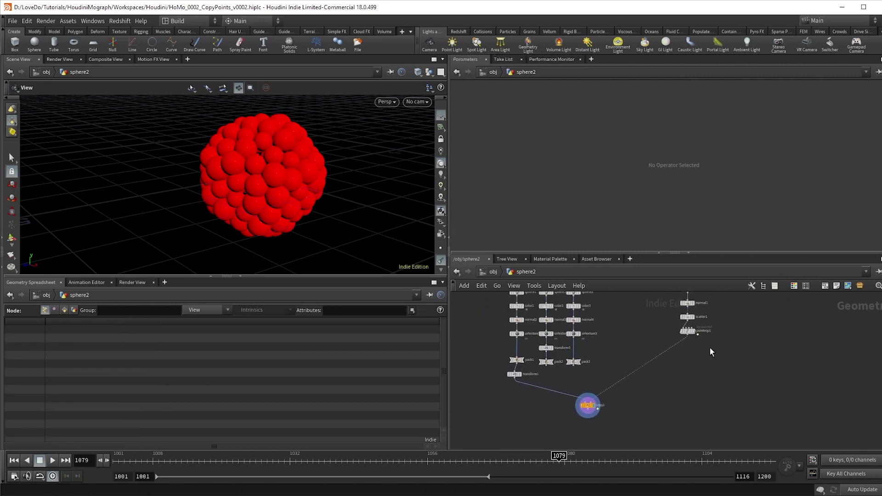
# Inside pointvop1, duplicate vectofloat1 and fit3 as fit4 with a Destination Max of 3
pyautogui.scroll(3, 693, 347)
pyautogui.scroll(-2, 699, 368)
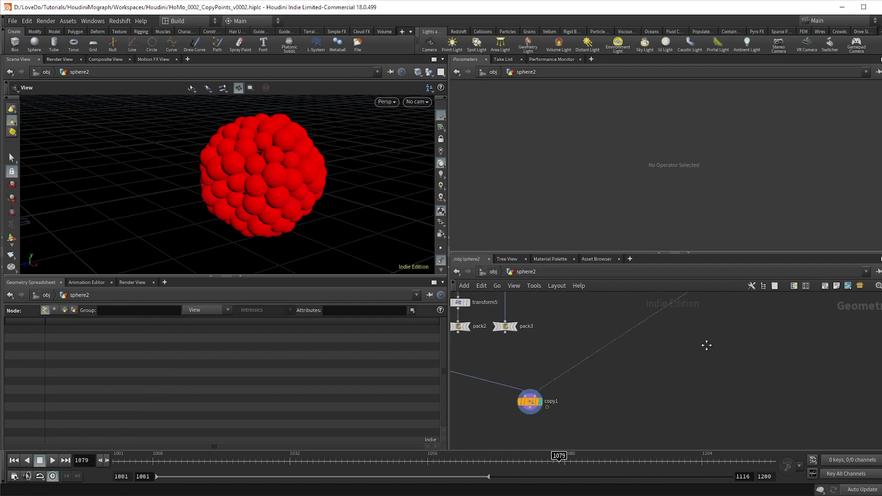
pyautogui.scroll(3, 703, 318)
pyautogui.click(703, 318)
pyautogui.doubleClick(704, 318)
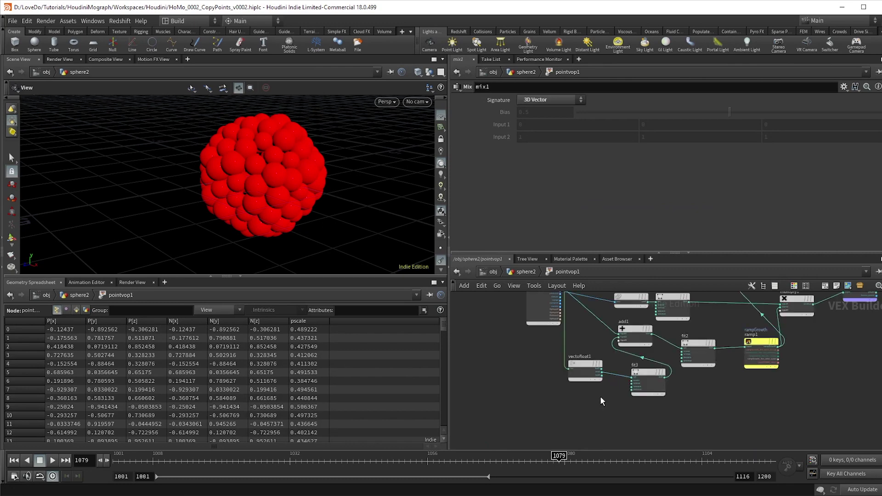
pyautogui.moveTo(673, 400); pyautogui.dragTo(591, 423)
pyautogui.scroll(4, 644, 396)
pyautogui.click(633, 402)
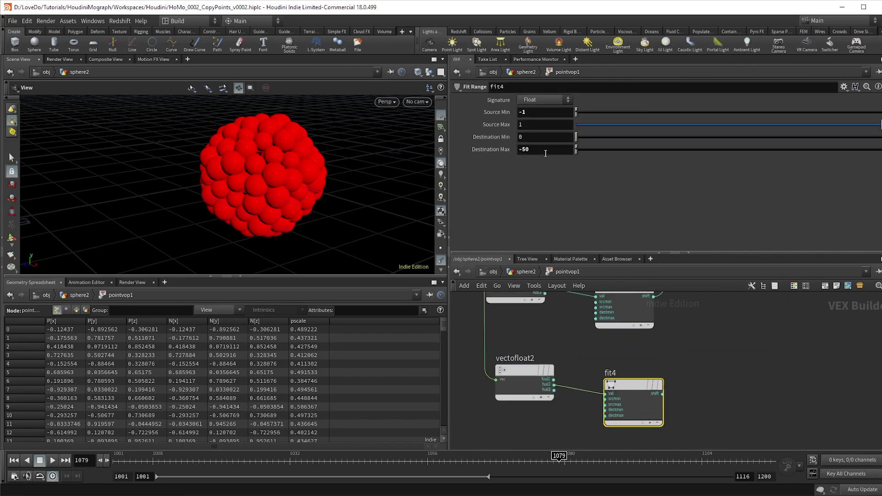
pyautogui.press('Return')
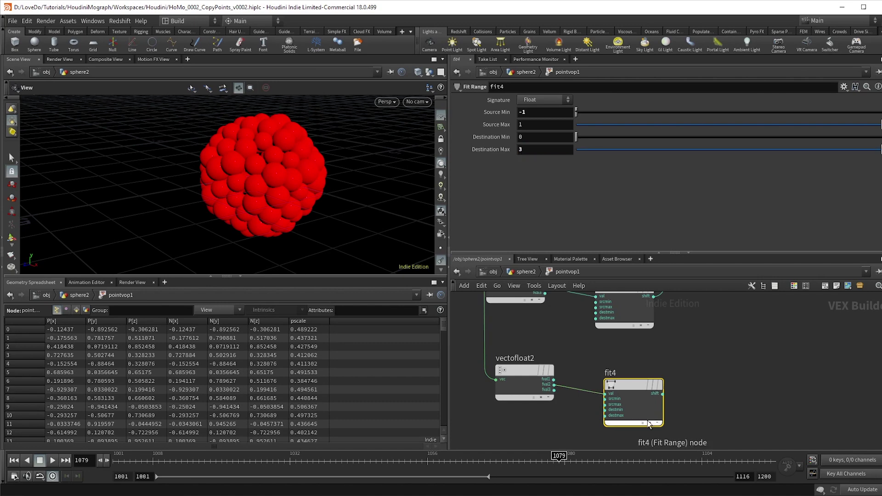
pyautogui.moveTo(647, 423); pyautogui.dragTo(638, 408)
# Bind fit4's shift output to a new attribute named type
pyautogui.click(655, 379)
pyautogui.press('Tab')
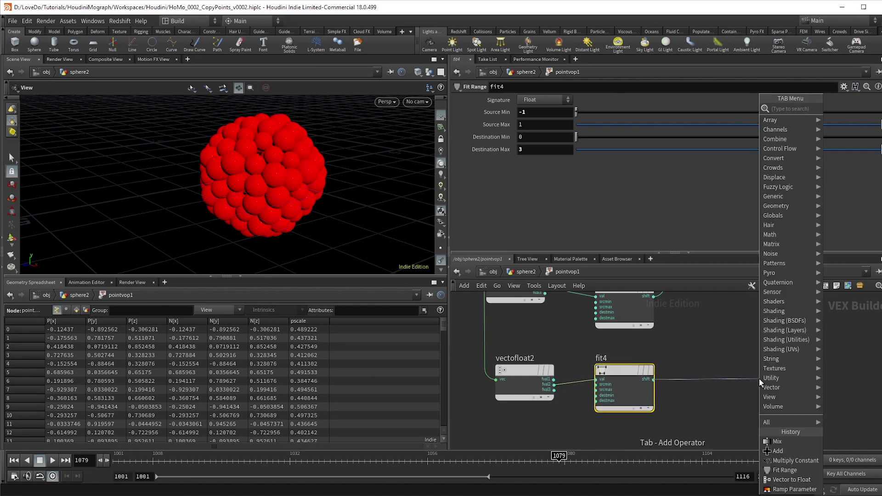
pyautogui.write('bind')
pyautogui.press('Return')
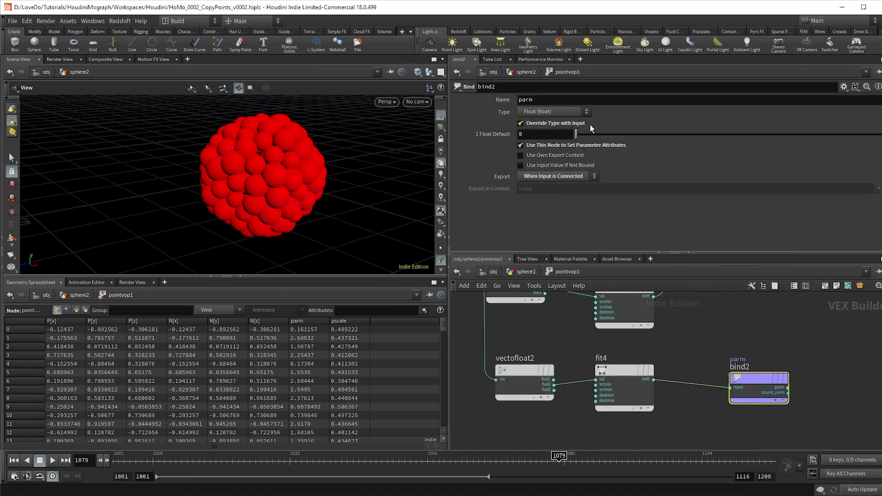
pyautogui.doubleClick(525, 99)
pyautogui.write('type')
pyautogui.press('Return')
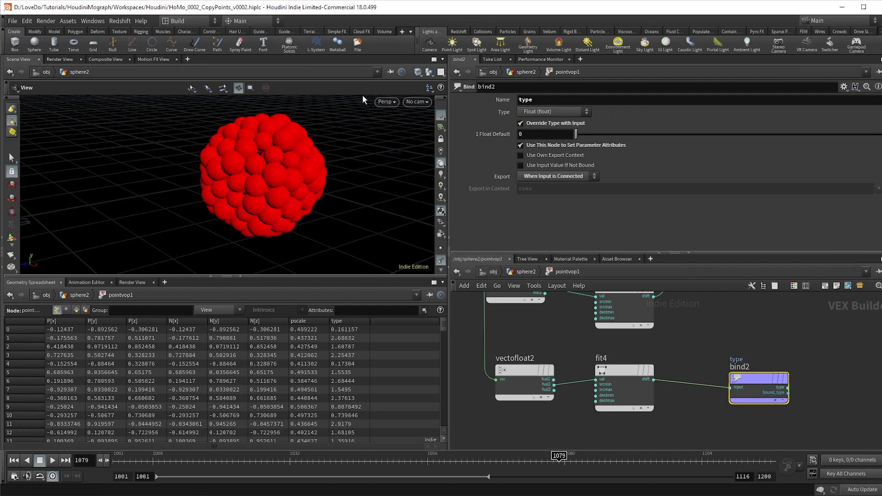
pyautogui.scroll(-1, 345, 346)
pyautogui.scroll(1, 345, 347)
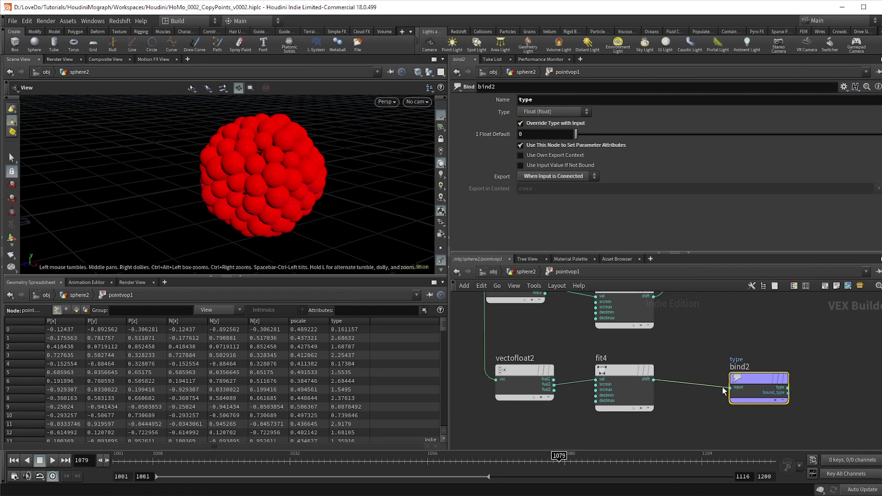
pyautogui.moveTo(745, 393); pyautogui.dragTo(769, 385)
# Insert a floor1 rounding node on the fit4–bind2 wire
pyautogui.press('Tab')
pyautogui.write('round')
pyautogui.press('Return')
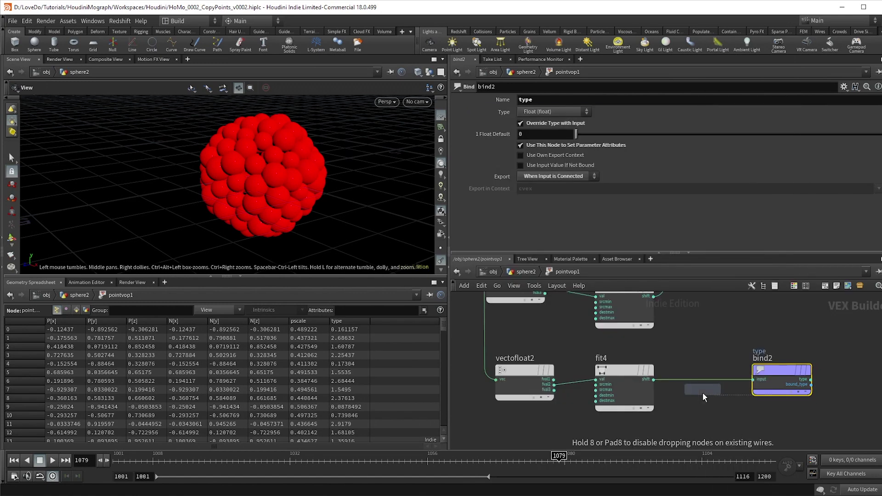
pyautogui.click(698, 382)
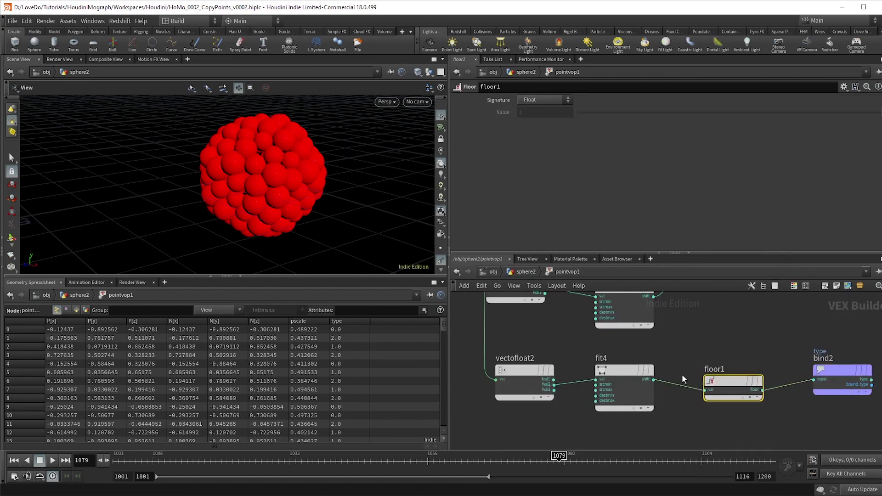
pyautogui.scroll(-5, 373, 386)
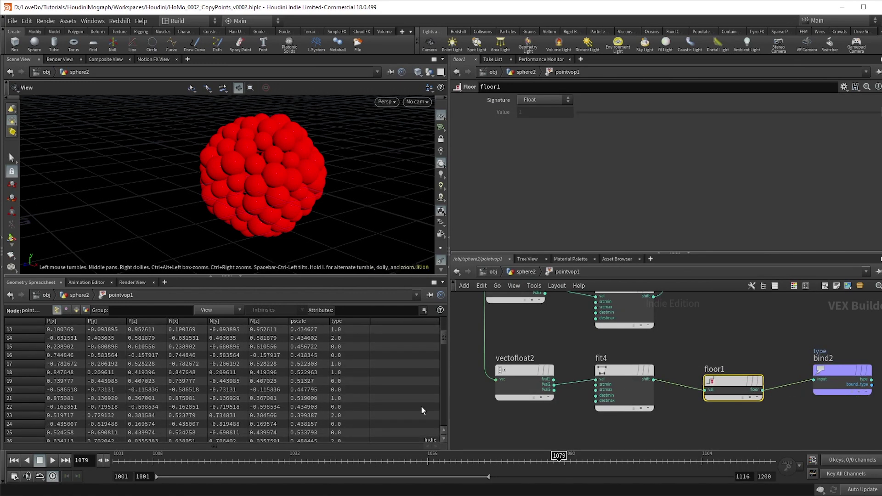
# Insert a Float to Integer node between floor1 and bind2
pyautogui.press('Tab')
pyautogui.write('rloattoi')
pyautogui.press('Return')
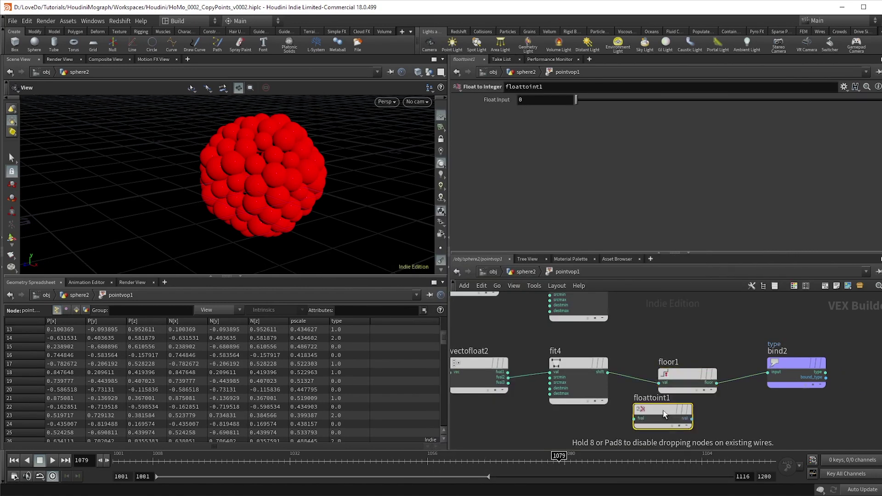
pyautogui.click(744, 373)
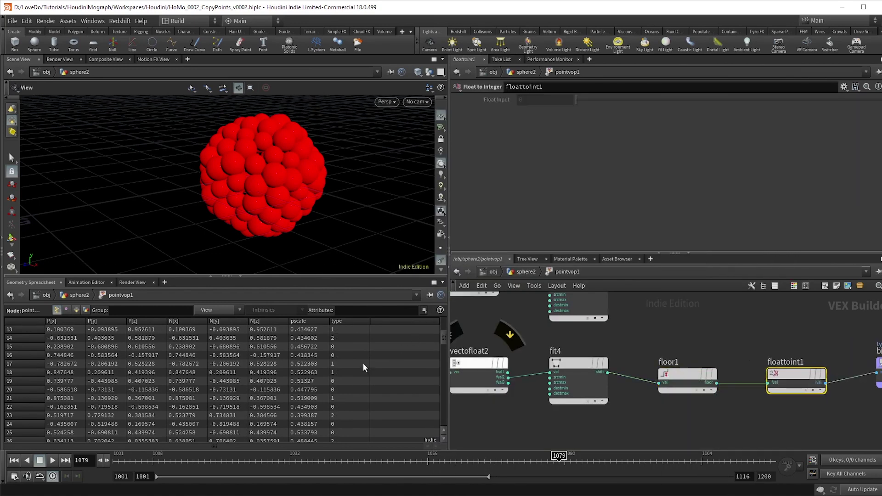
pyautogui.scroll(3, 363, 363)
pyautogui.press('h')
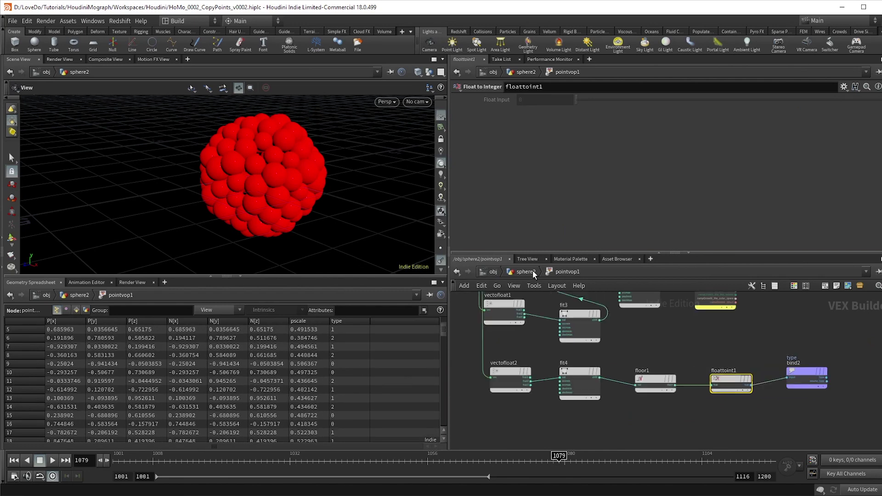
pyautogui.click(533, 271)
pyautogui.scroll(5, 593, 391)
pyautogui.click(596, 390)
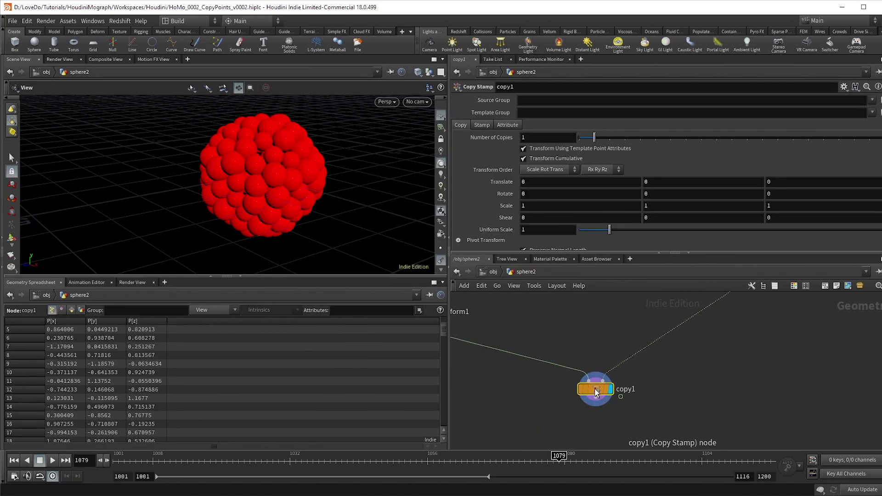
pyautogui.click(482, 126)
pyautogui.click(523, 137)
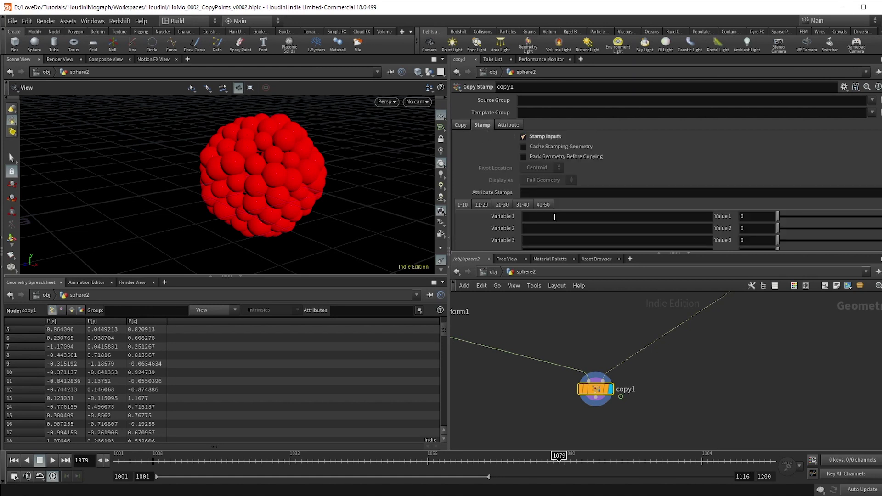
pyautogui.scroll(-2, 554, 217)
pyautogui.click(553, 179)
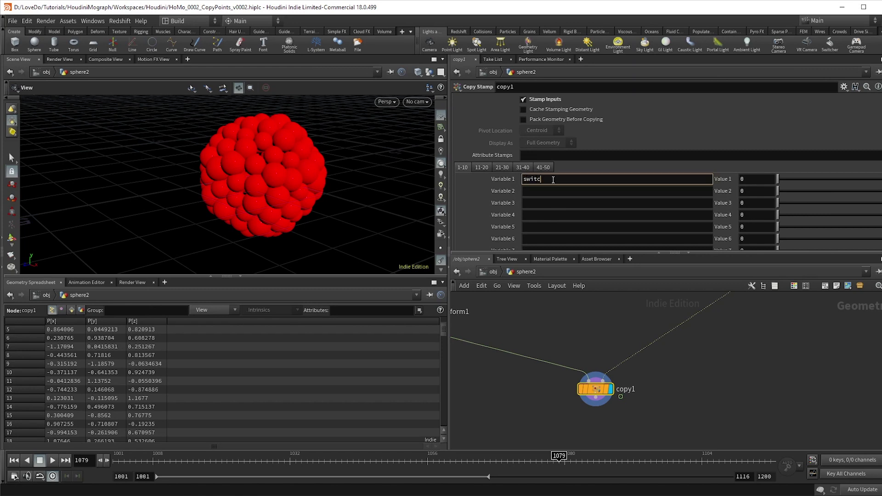
pyautogui.press('Tab')
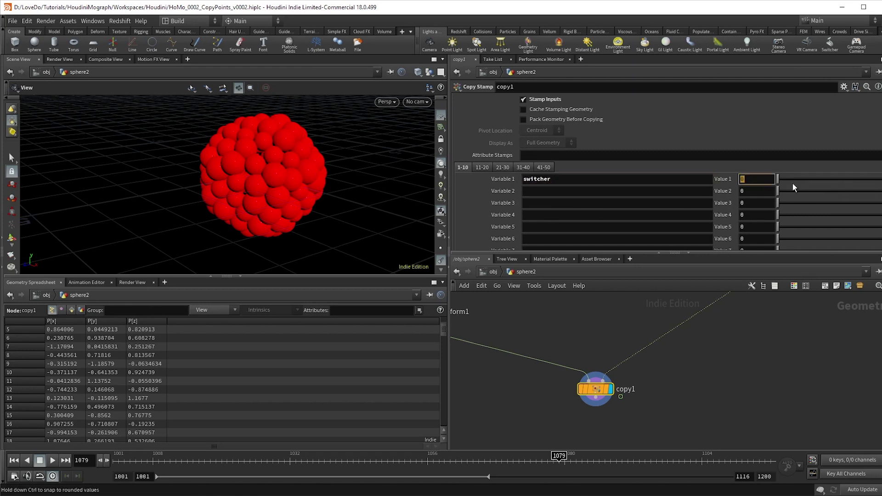
pyautogui.write('@type')
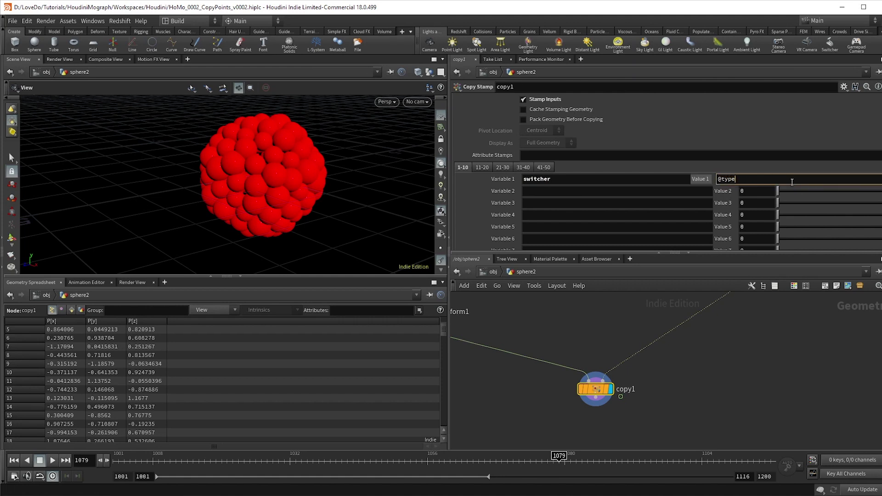
pyautogui.scroll(-3, 701, 402)
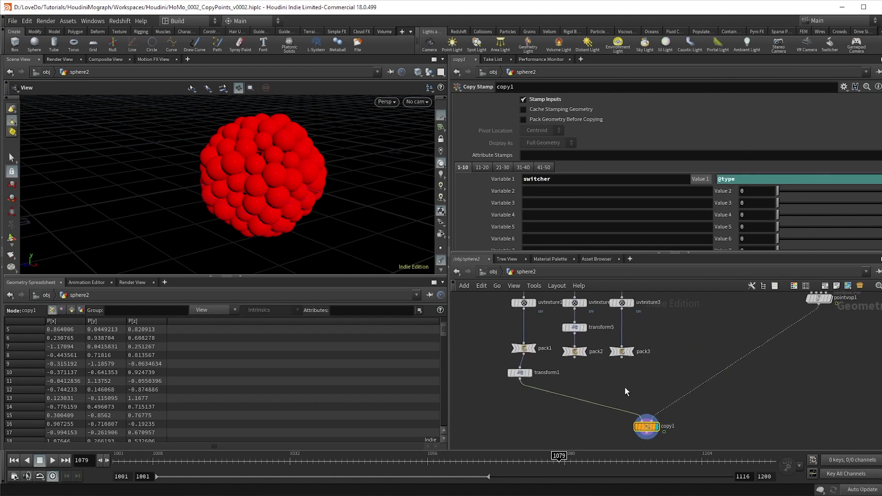
# Add a Switch node, switch1, and wire pack1, pack2 and pack3 into it
pyautogui.press('Tab')
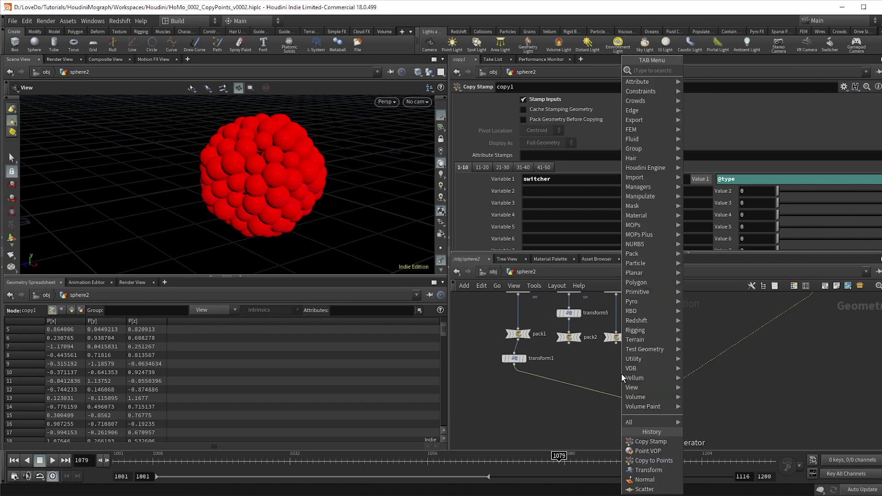
pyautogui.write('switch')
pyautogui.press('Return')
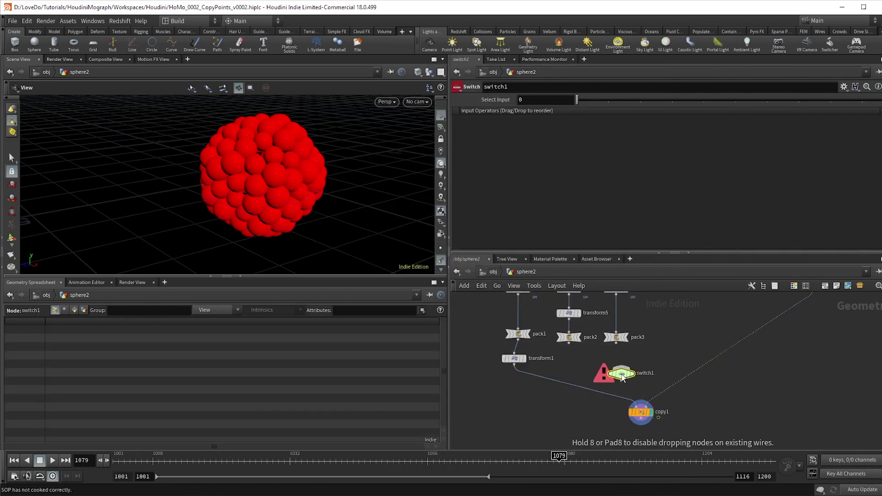
pyautogui.click(565, 388)
pyautogui.click(569, 342)
pyautogui.click(566, 382)
pyautogui.click(617, 343)
pyautogui.click(566, 383)
pyautogui.moveTo(525, 360); pyautogui.dragTo(496, 413)
# Preview the red, green and blue packed shapes and place transform1 between switch1 and copy1
pyautogui.click(527, 340)
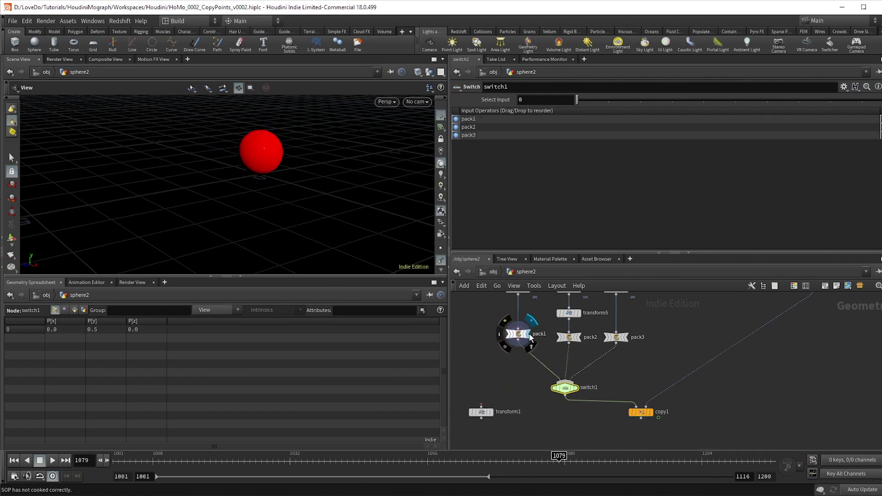
pyautogui.click(578, 339)
pyautogui.click(629, 337)
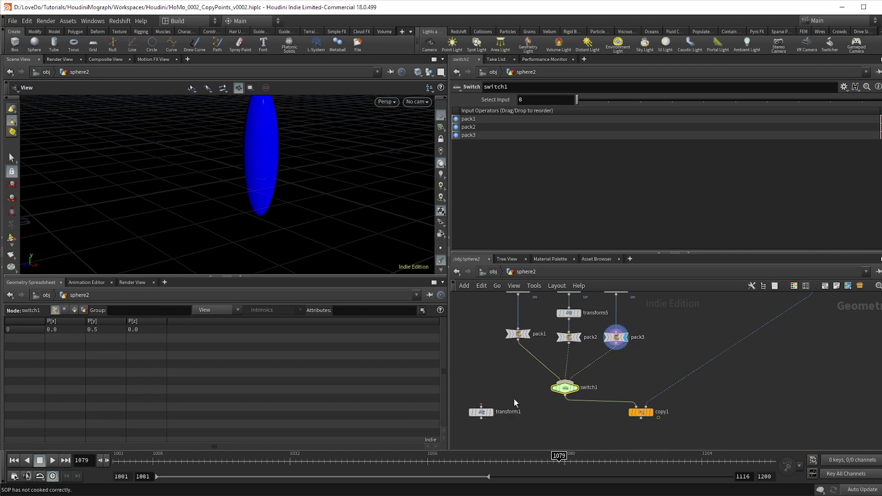
pyautogui.moveTo(490, 416); pyautogui.dragTo(573, 416)
pyautogui.click(581, 415)
pyautogui.click(570, 417)
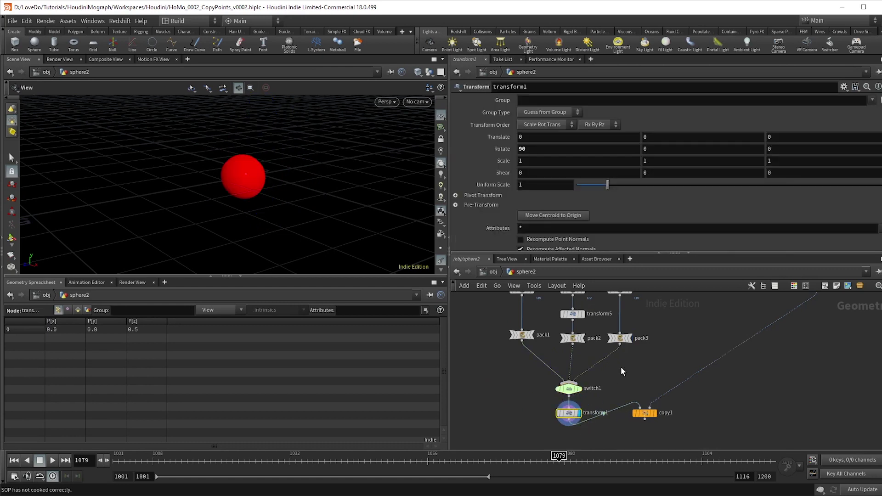
pyautogui.scroll(2, 621, 367)
pyautogui.click(549, 369)
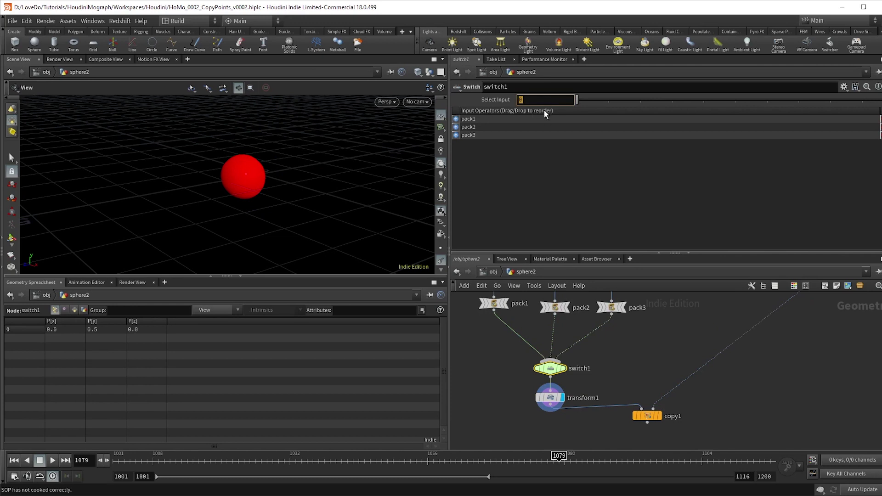
# Enter stamp("../copy1", "switcher", 0) as switch1's Select Input expression
pyautogui.write('stamp')
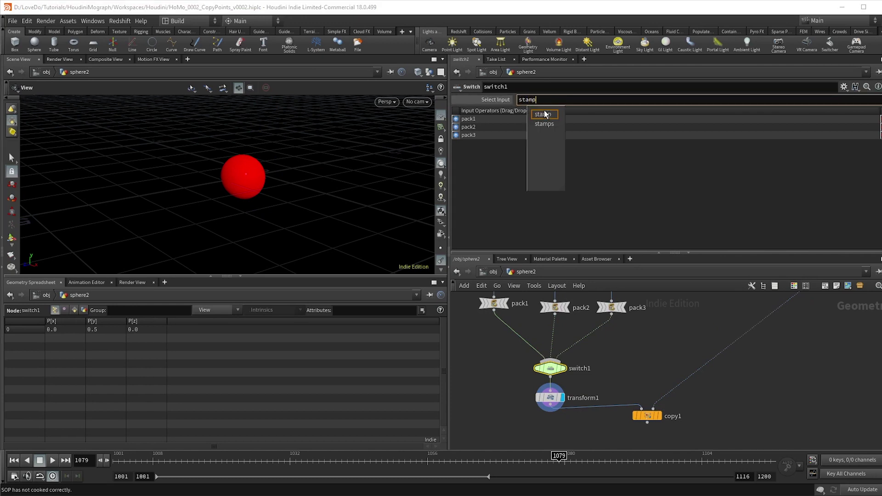
pyautogui.write('("../')
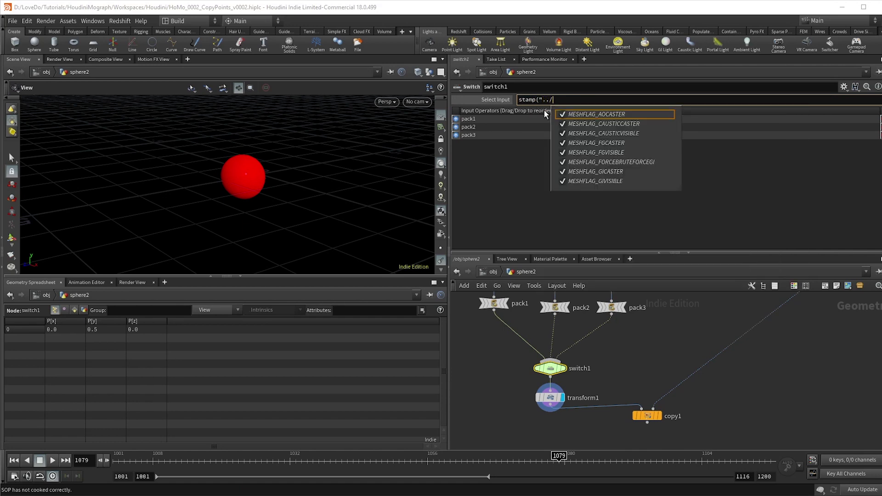
pyautogui.write('copy')
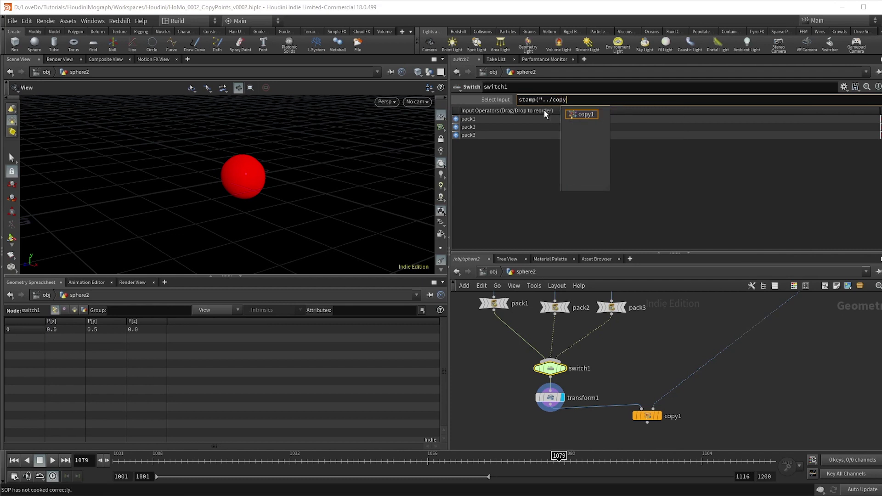
pyautogui.write('1", "switcher", ')
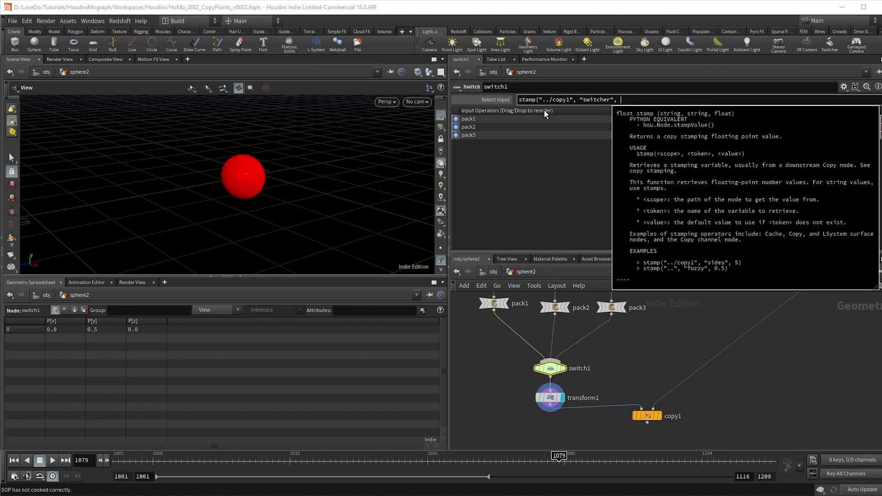
pyautogui.write('0)')
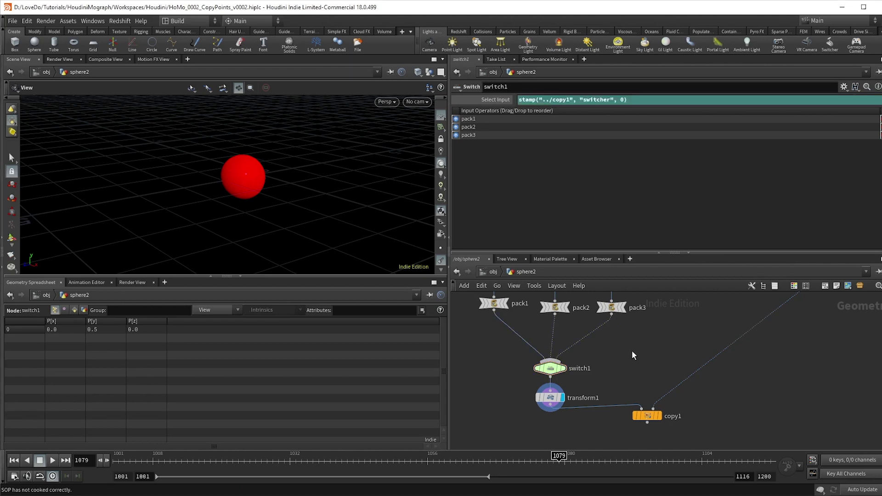
# Commit the switch expression and display copy1's red, green and blue flower
pyautogui.press('Return')
pyautogui.moveTo(623, 363); pyautogui.dragTo(609, 345, button='middle')
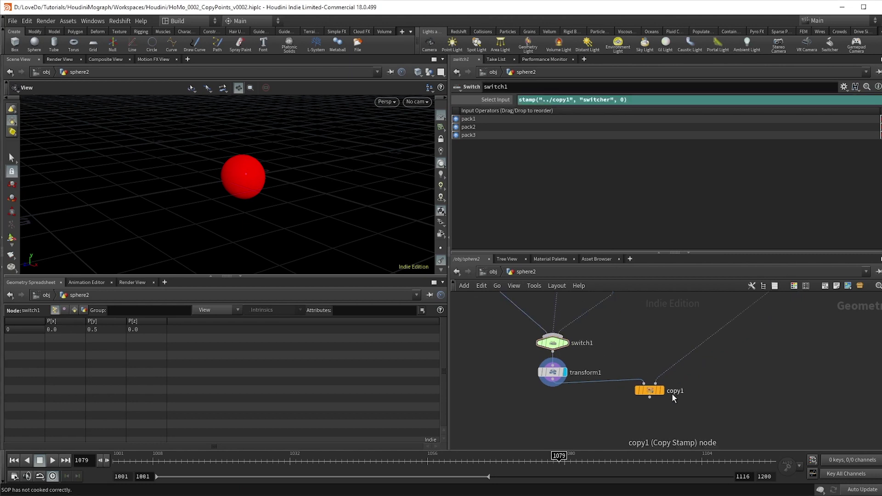
pyautogui.scroll(2, 672, 395)
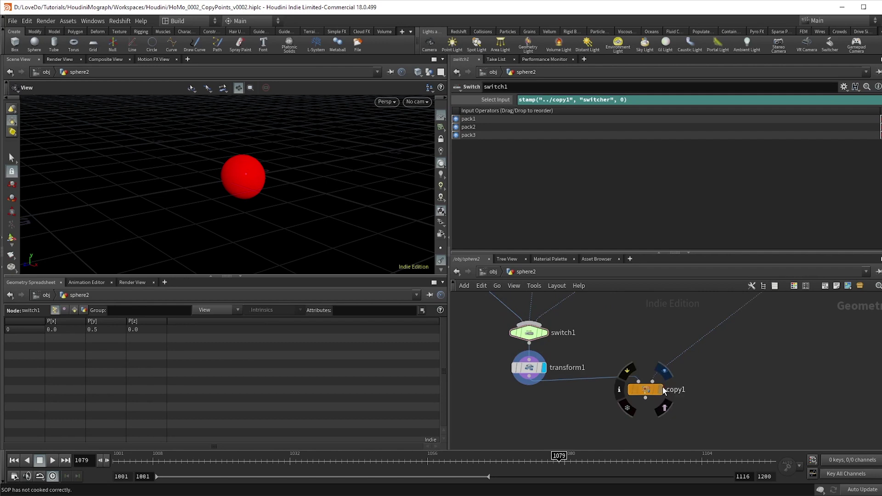
pyautogui.click(661, 390)
pyautogui.click(645, 390)
pyautogui.moveTo(269, 192); pyautogui.dragTo(257, 216)
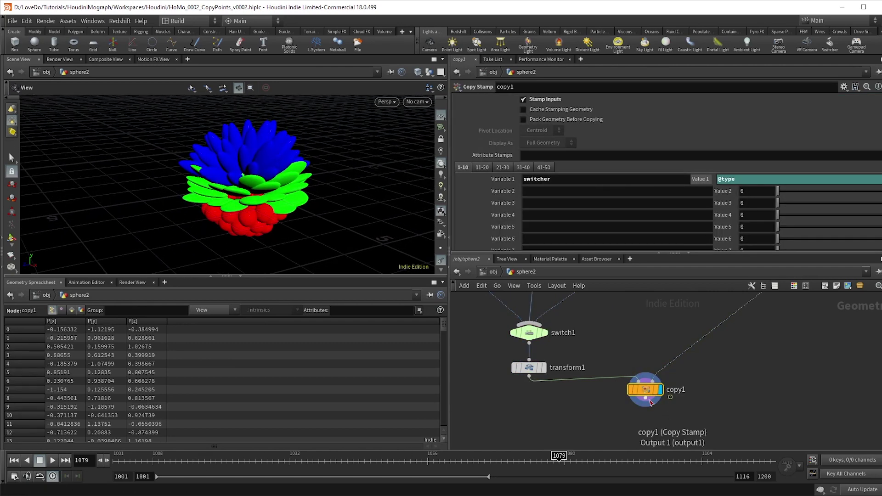
# Add a Null node below copy1 and rewind the playbar to the first frame
pyautogui.press('Tab')
pyautogui.write('null')
pyautogui.press('Return')
pyautogui.click(653, 431)
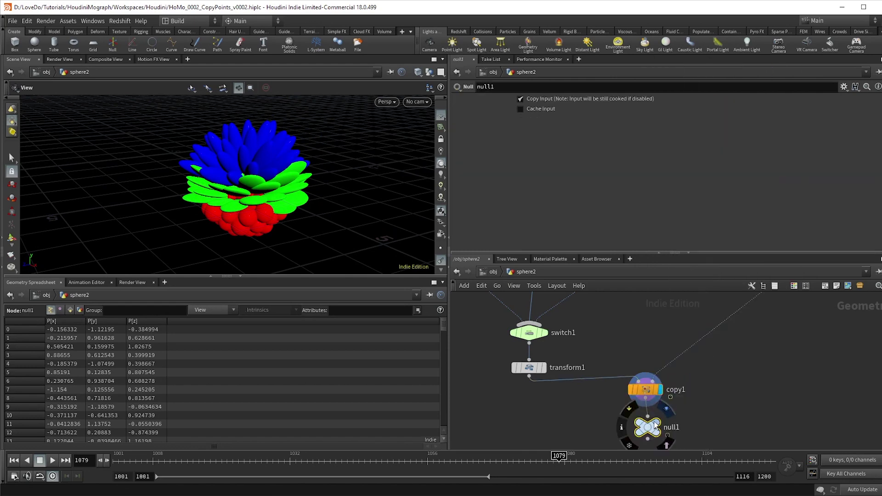
pyautogui.click(14, 460)
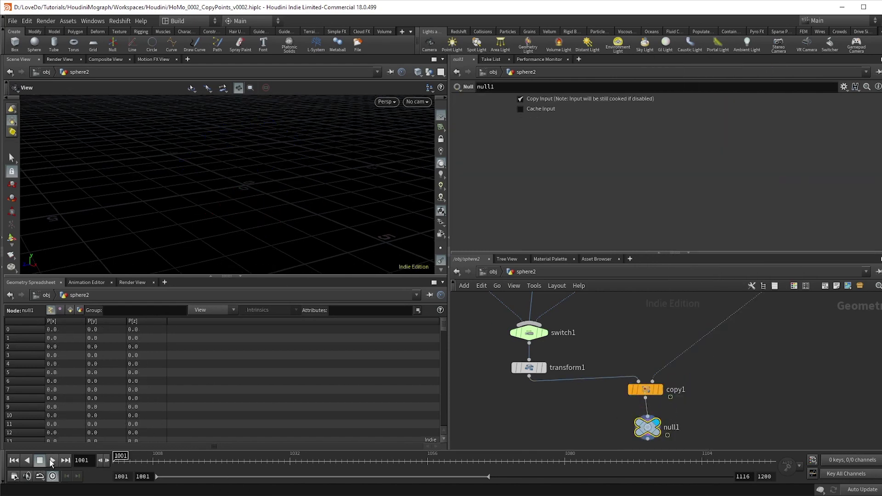